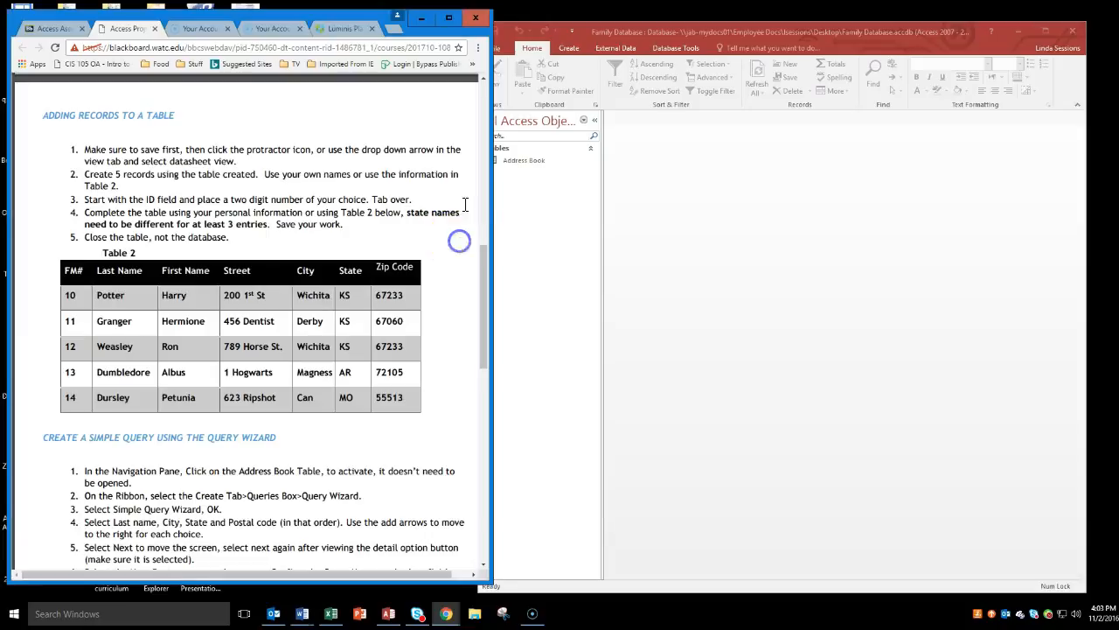
Switch to Access and start a Simple Query Wizard query based on the Address Book table.
left_click_drag(483, 253, 486, 326)
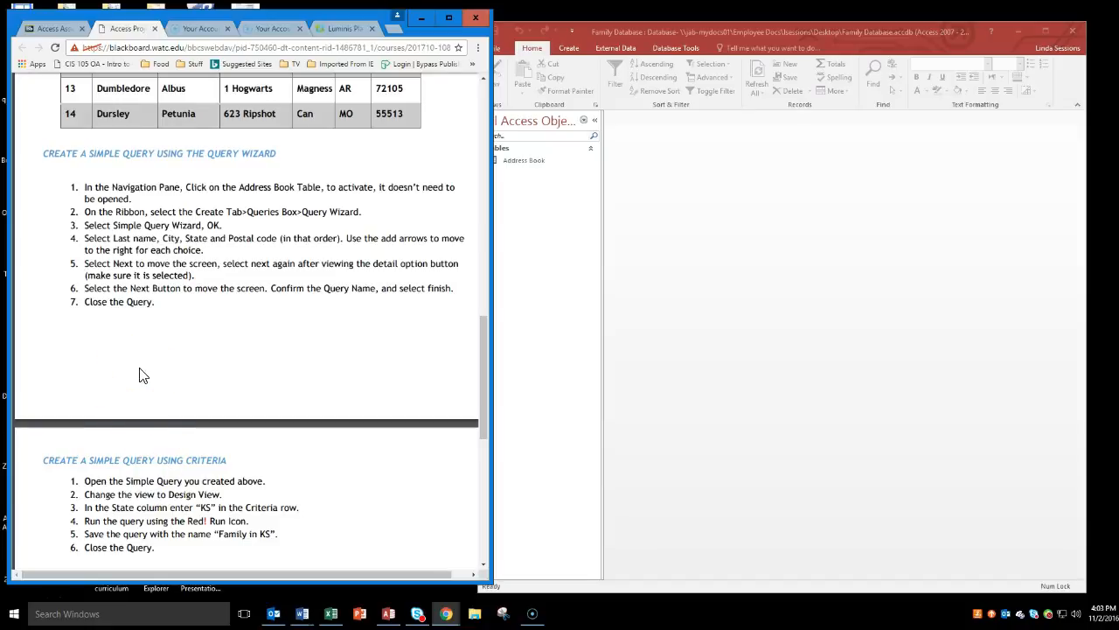
left_click(707, 280)
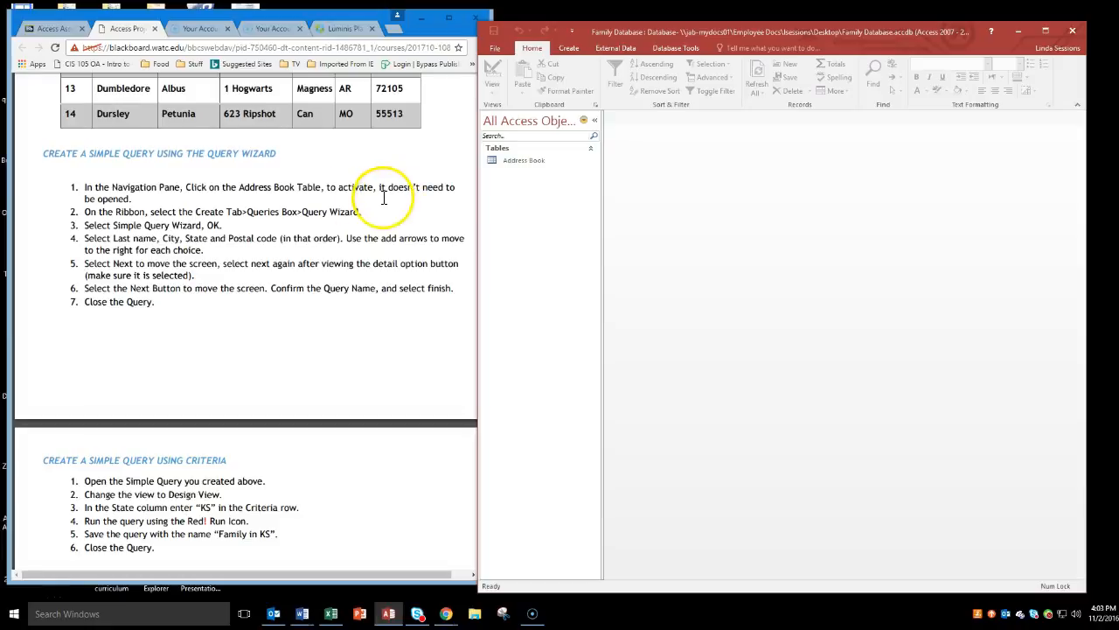
left_click(515, 164)
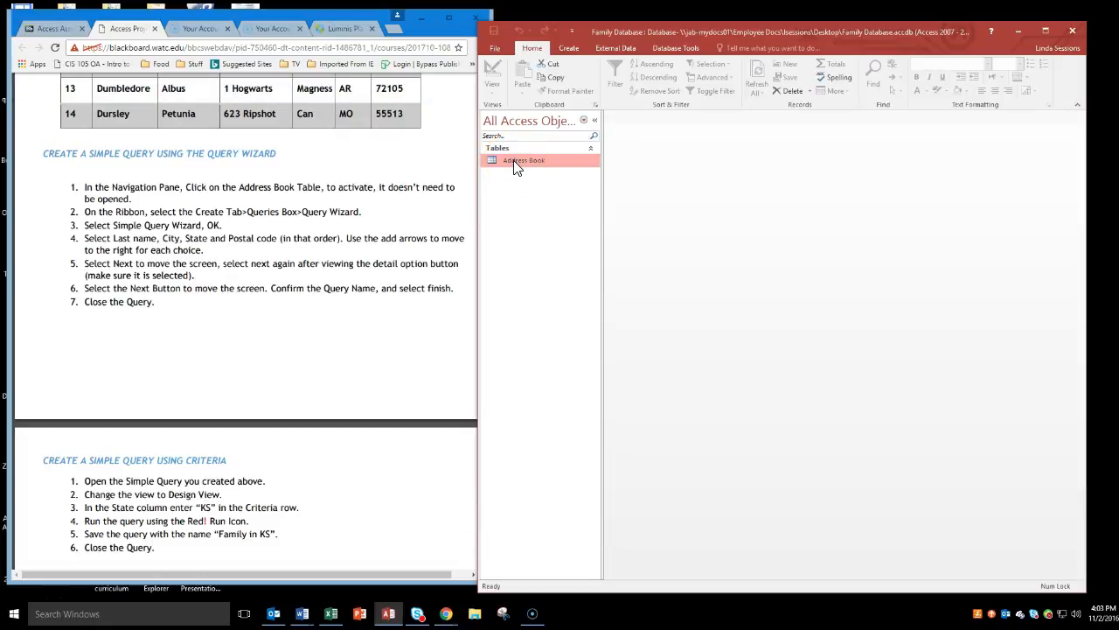
left_click(577, 49)
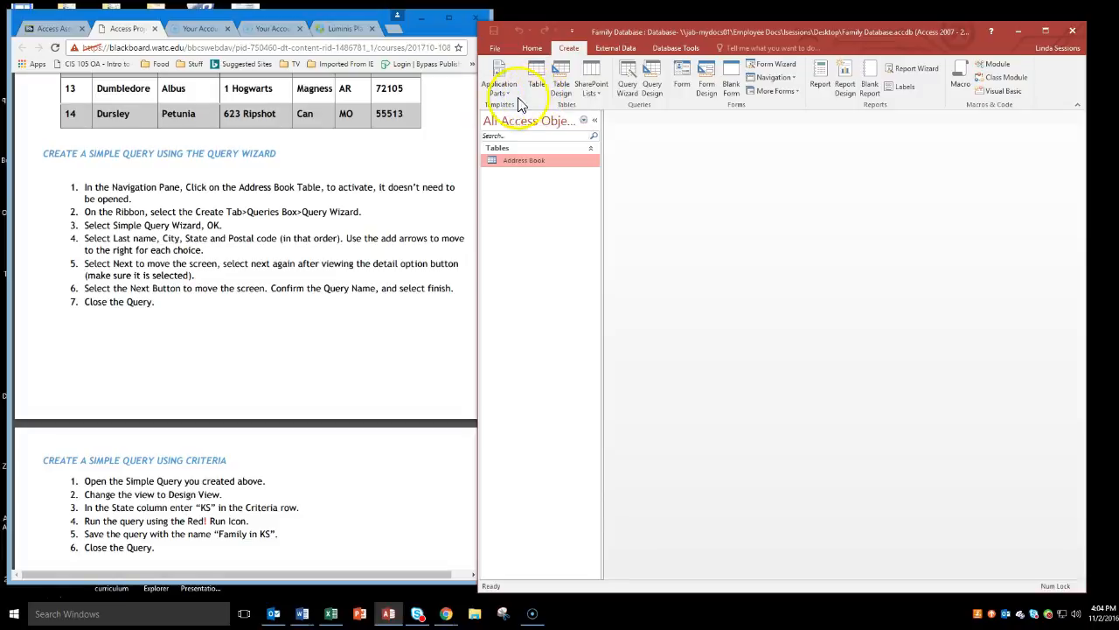
left_click(619, 82)
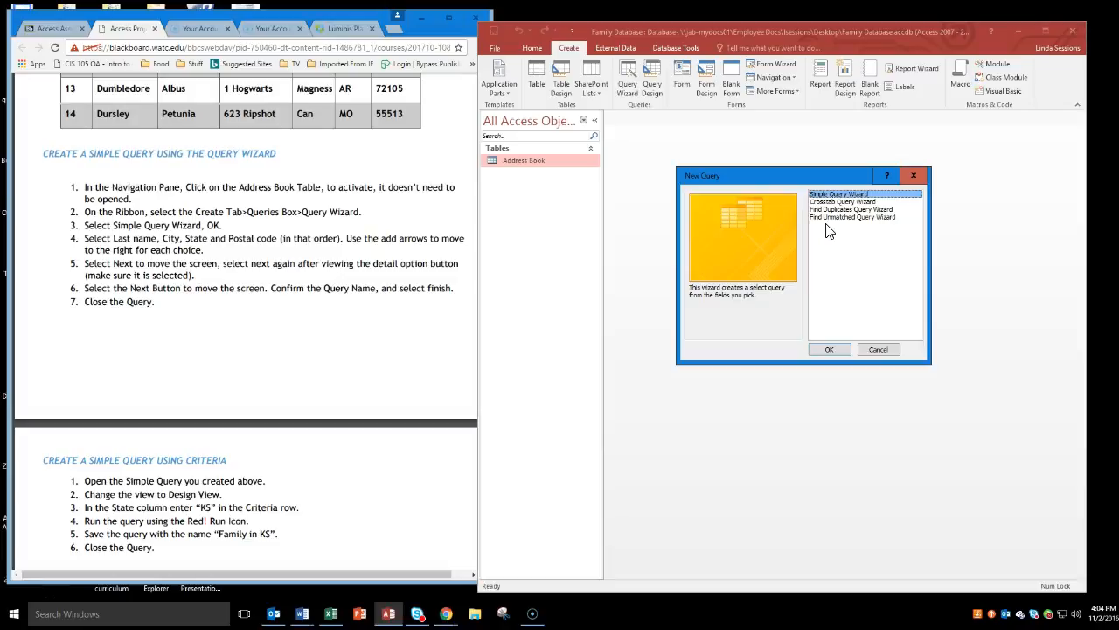
left_click(829, 350)
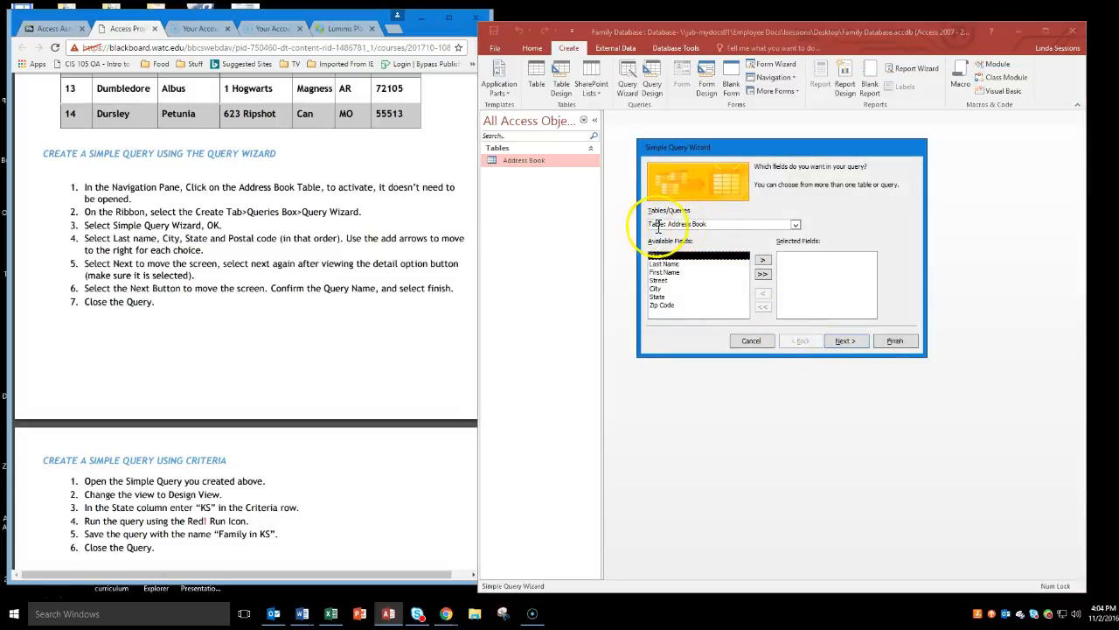
left_click(795, 224)
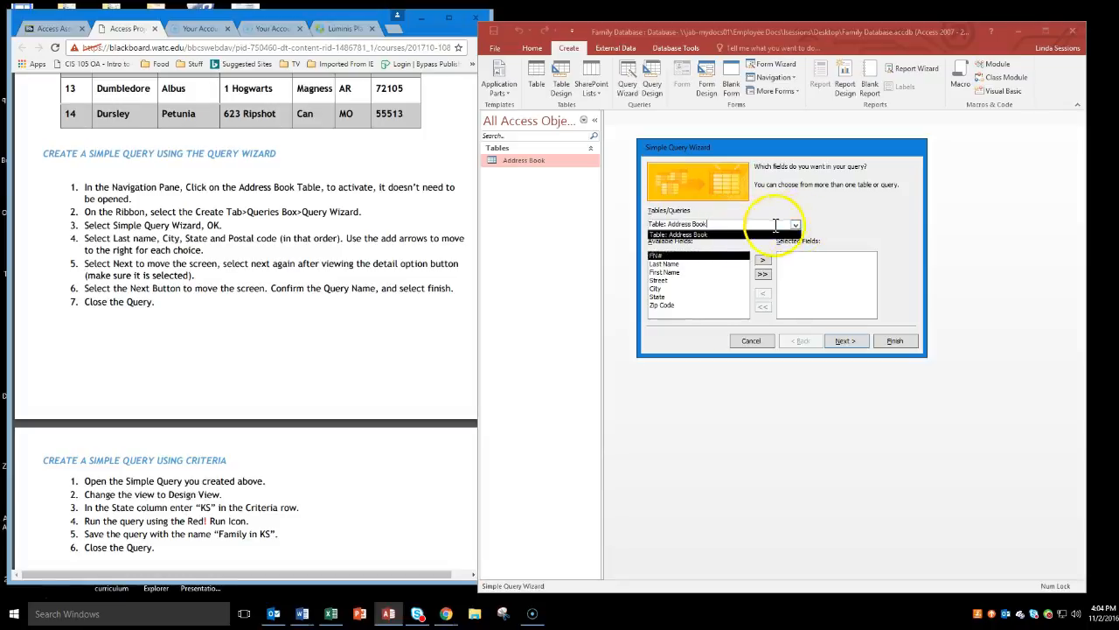
left_click(713, 235)
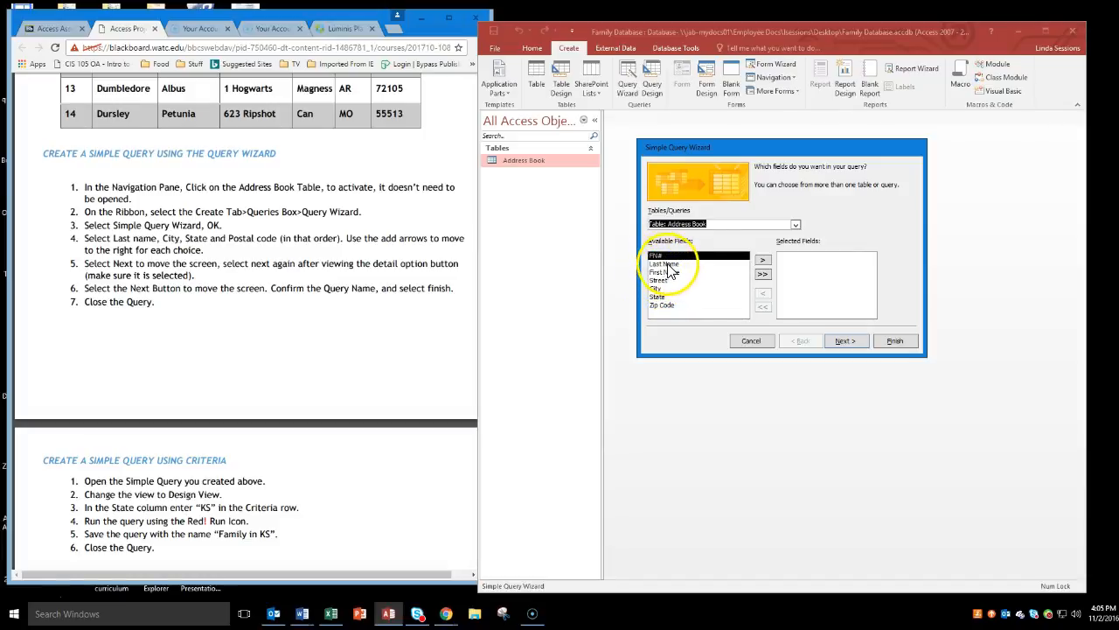
Add the Last Name, City, State and Zip Code fields to the query in that order.
left_click(664, 263)
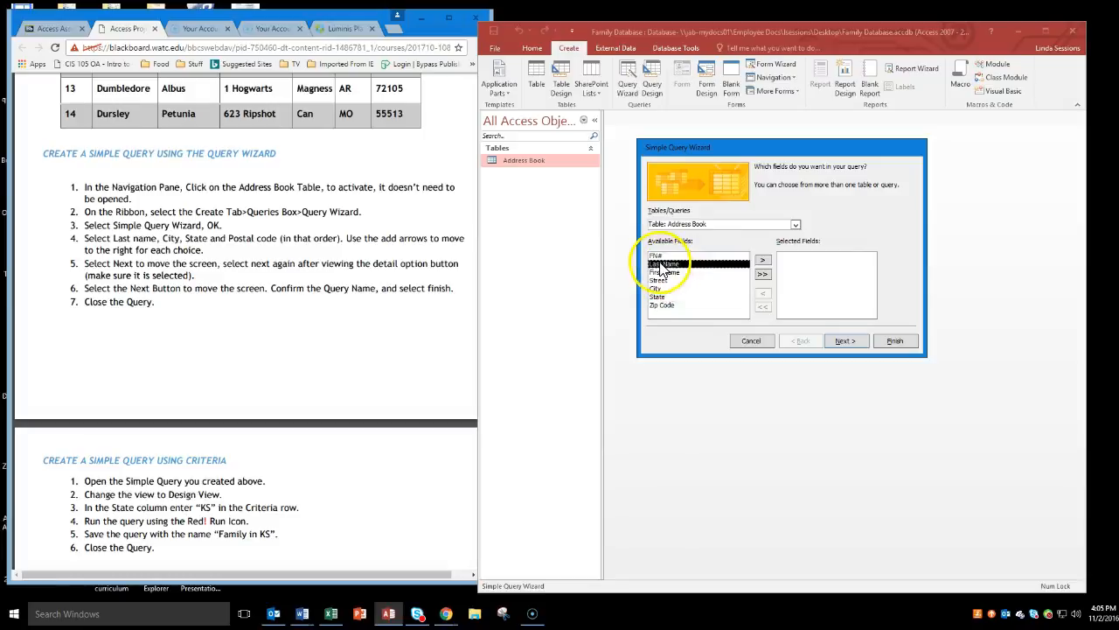
left_click(762, 261)
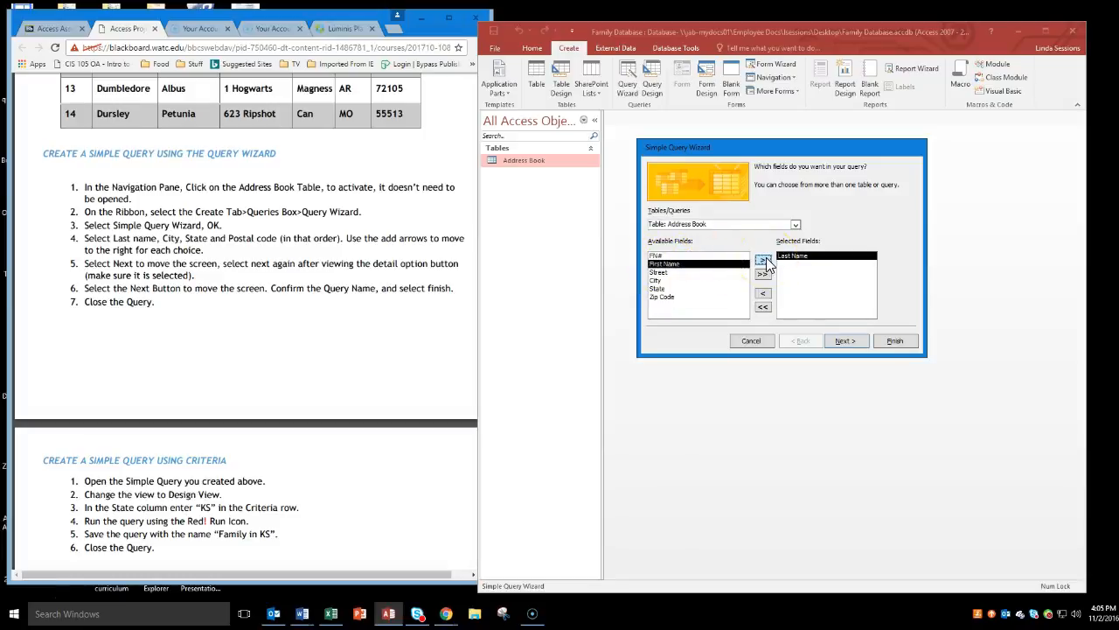
left_click(658, 280)
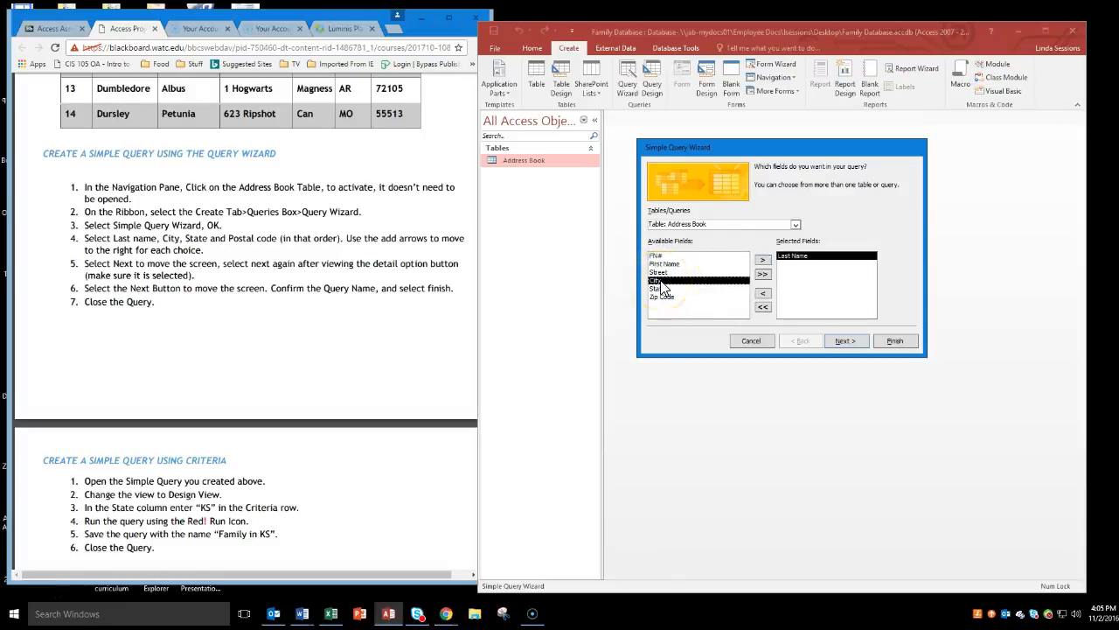
left_click(762, 260)
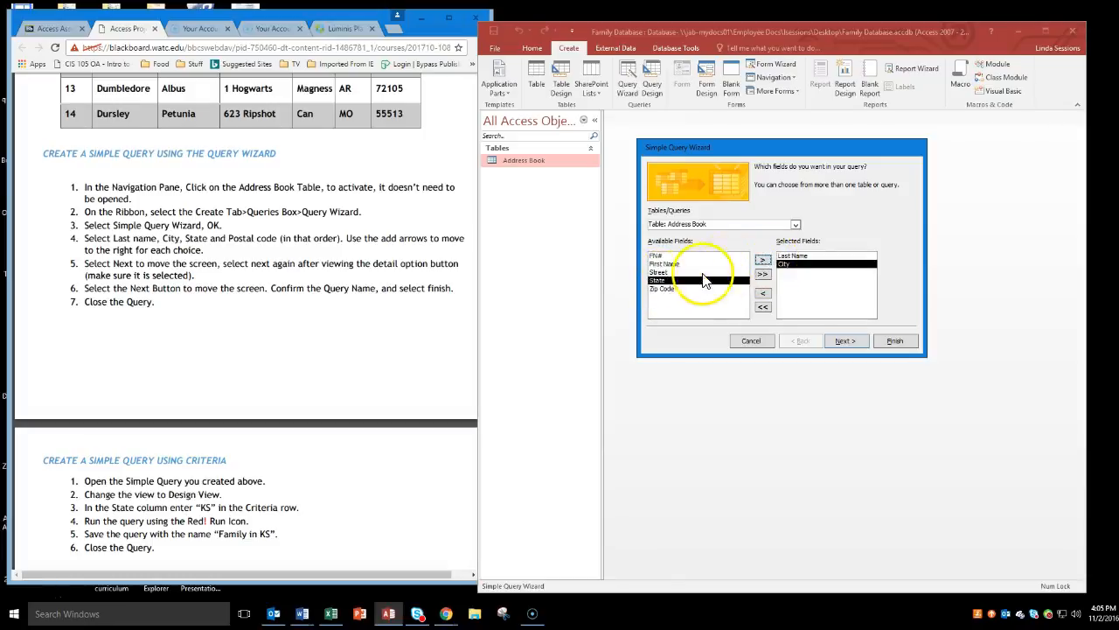
left_click(762, 264)
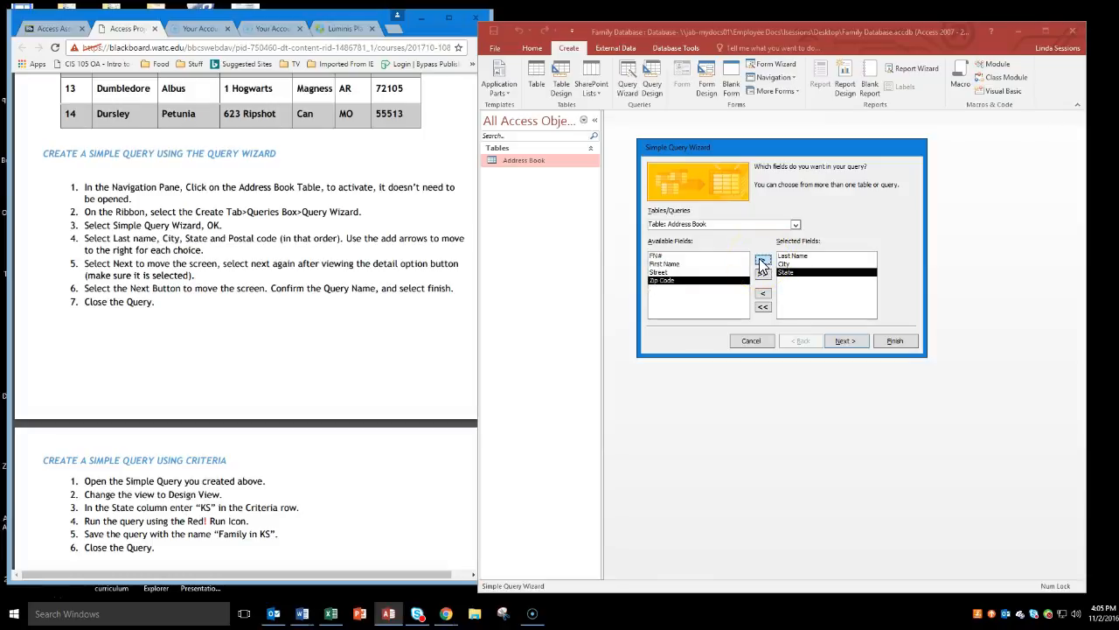
left_click(762, 265)
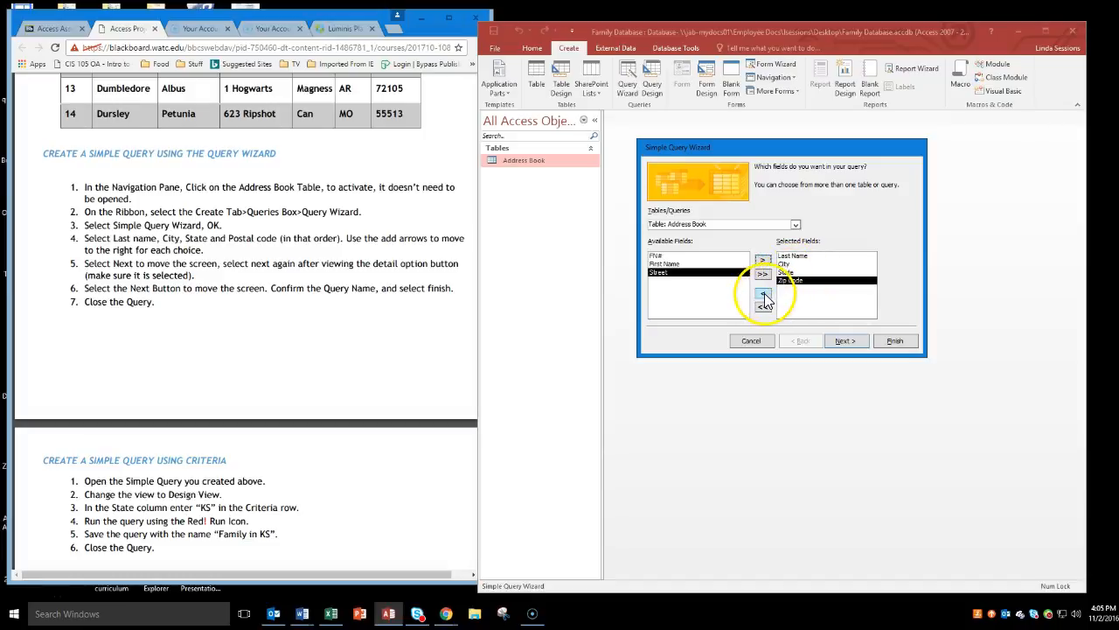
left_click(764, 293)
left_click(762, 260)
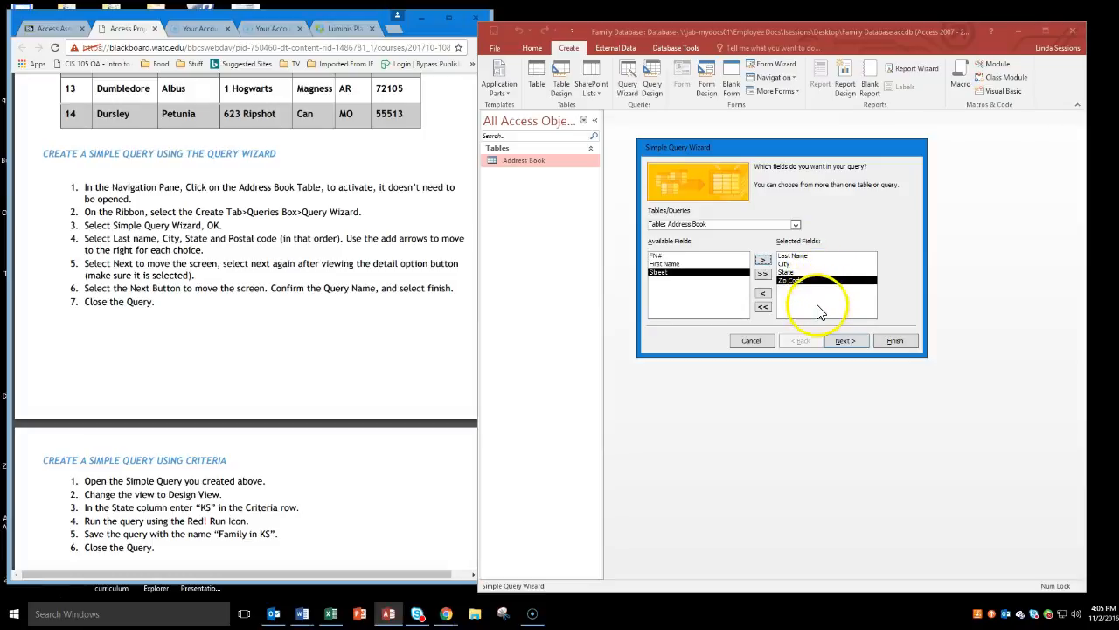
Finish the wizard with the title Address Book Query, opening it to view information, and close the resulting query.
left_click(841, 342)
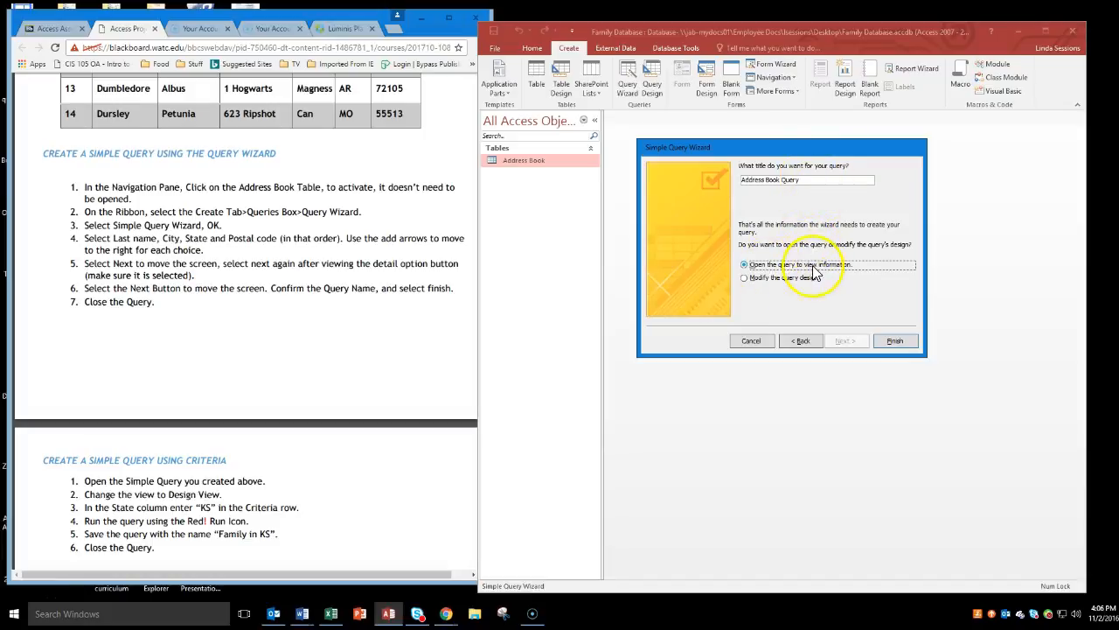
left_click(893, 346)
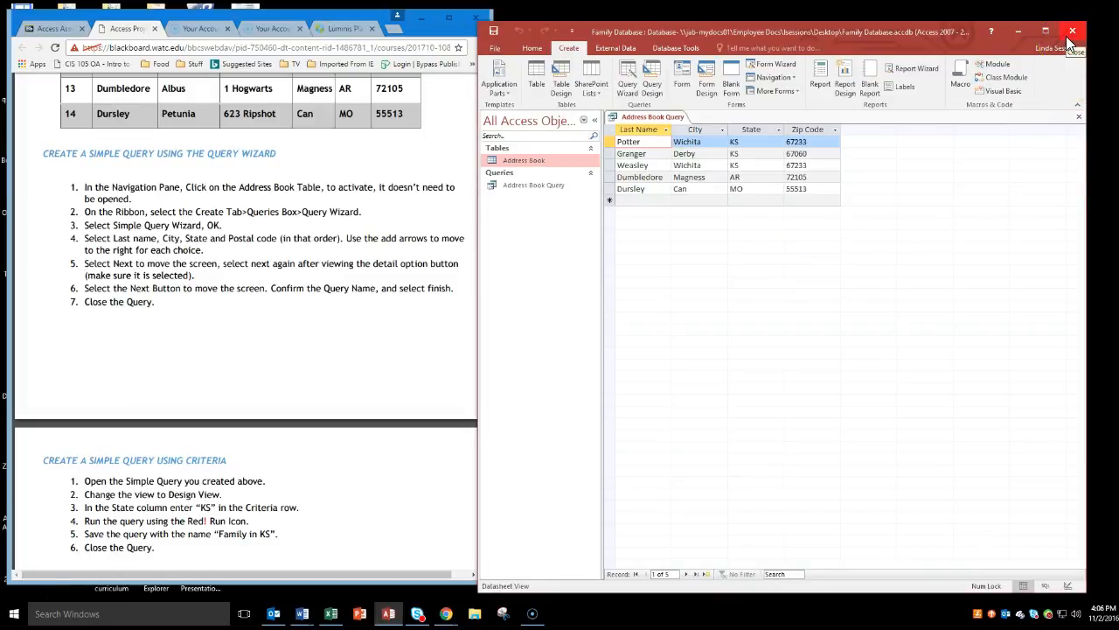
left_click(1079, 117)
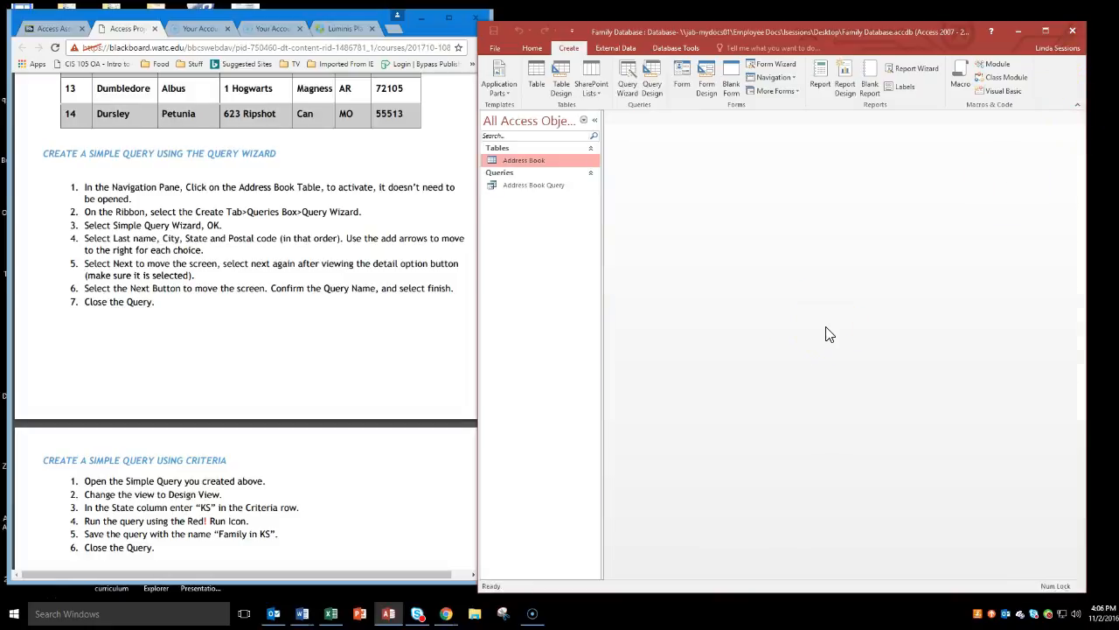
Open Address Book Query in Design View and enlarge the Address Book field list to show all its fields.
double_click(509, 187)
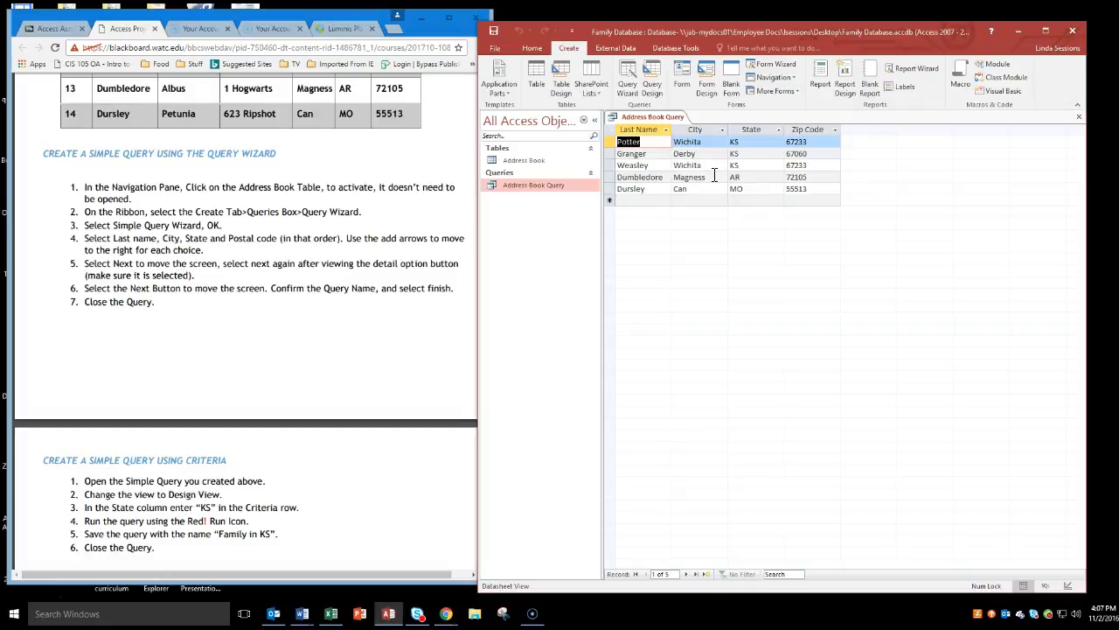
left_click(530, 50)
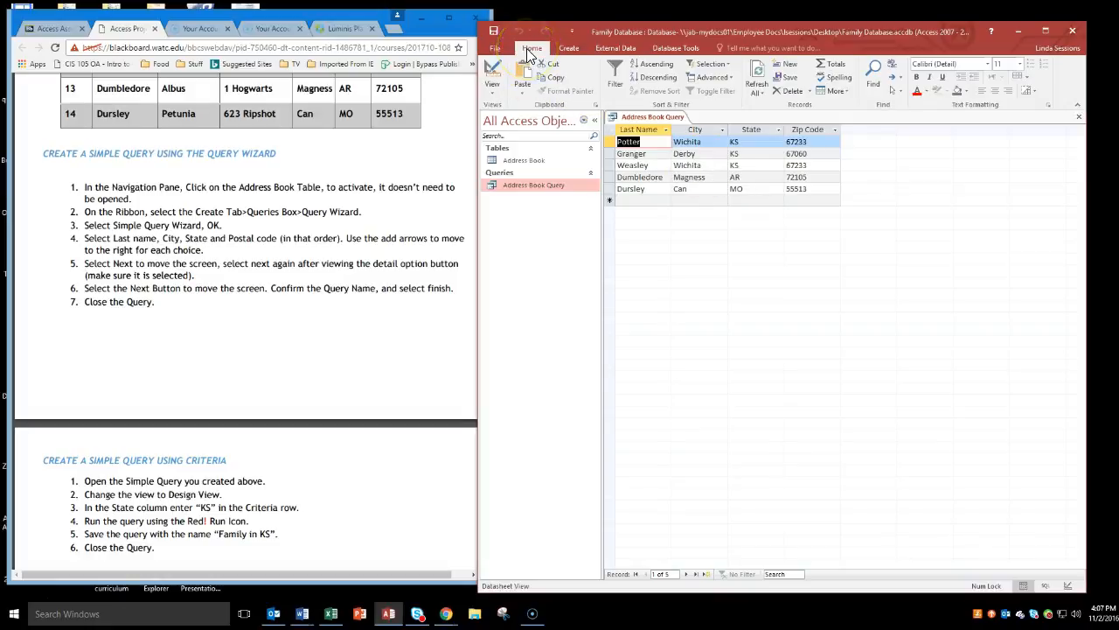
left_click(493, 99)
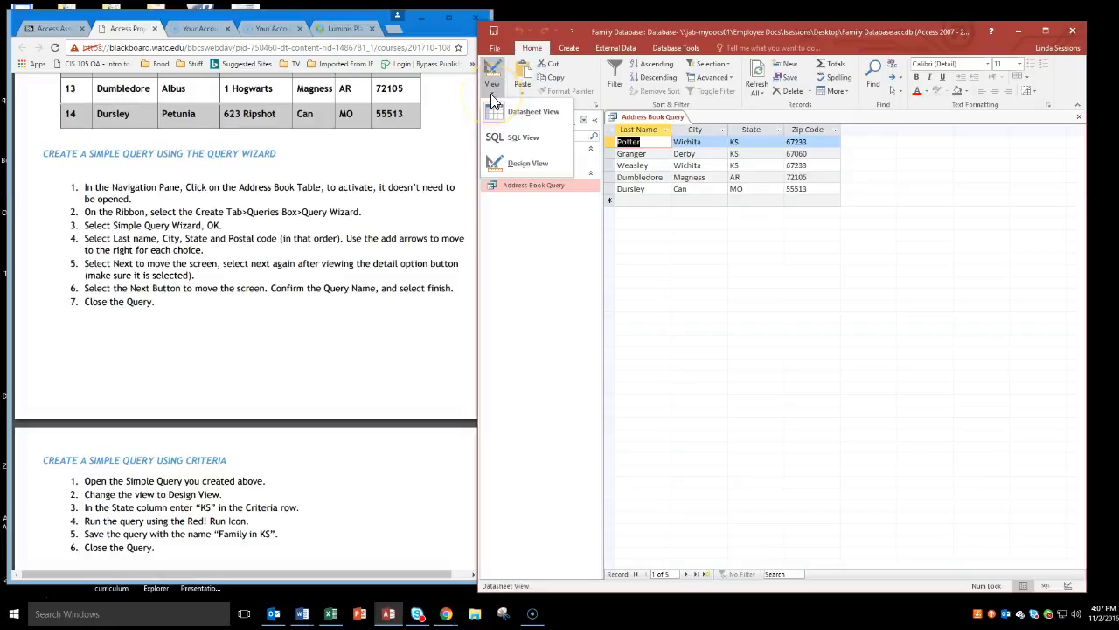
left_click(503, 166)
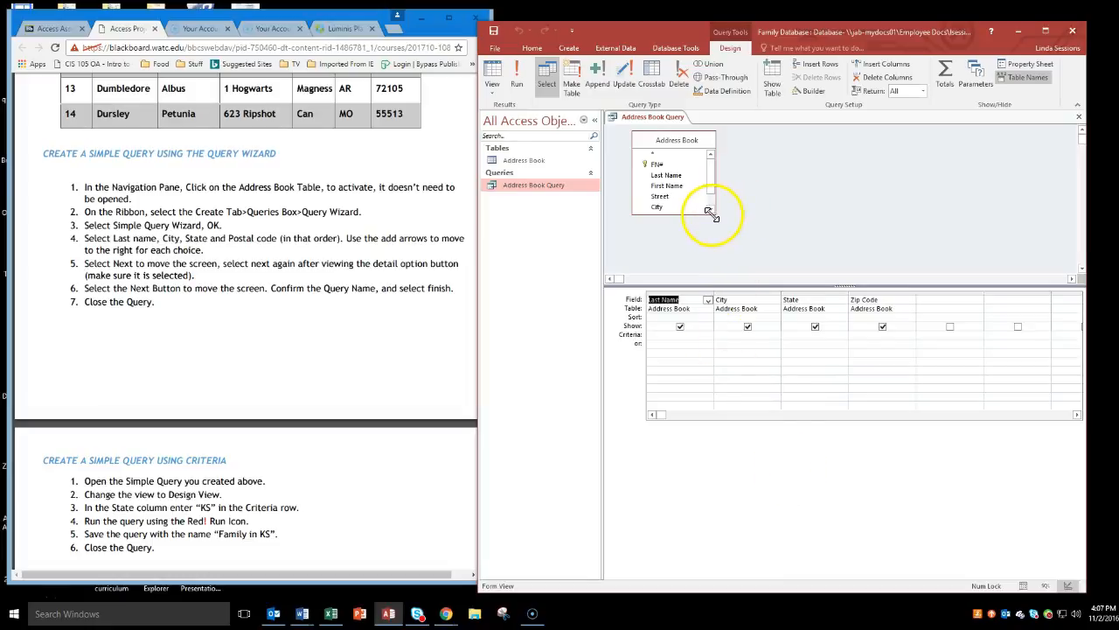
left_click_drag(715, 214, 715, 248)
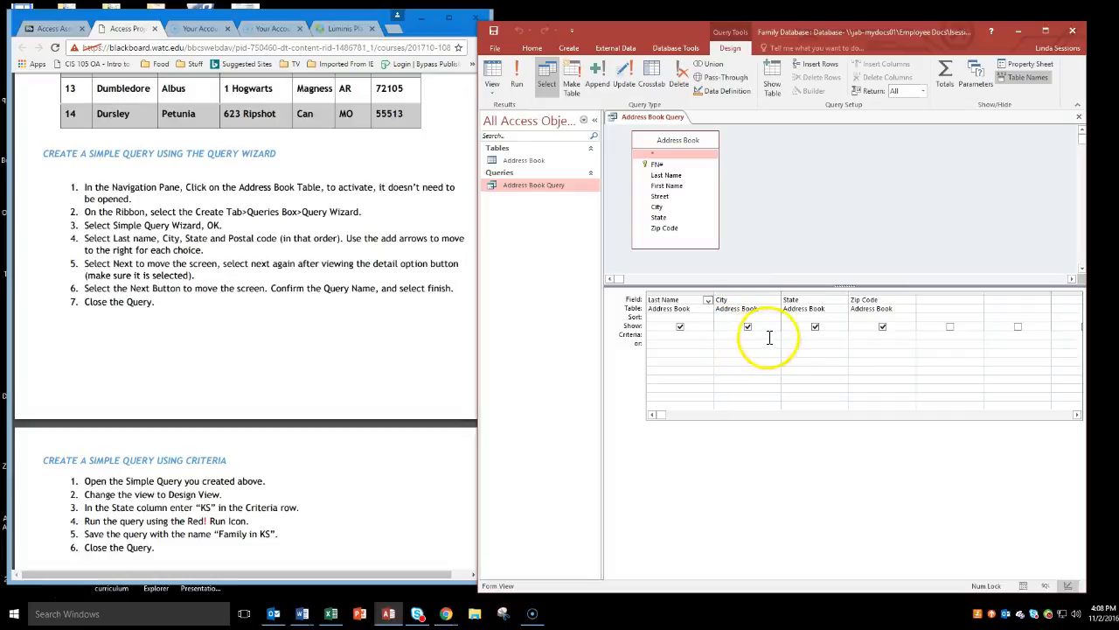
Set the State column's criteria to KS and run the query.
left_click(822, 335)
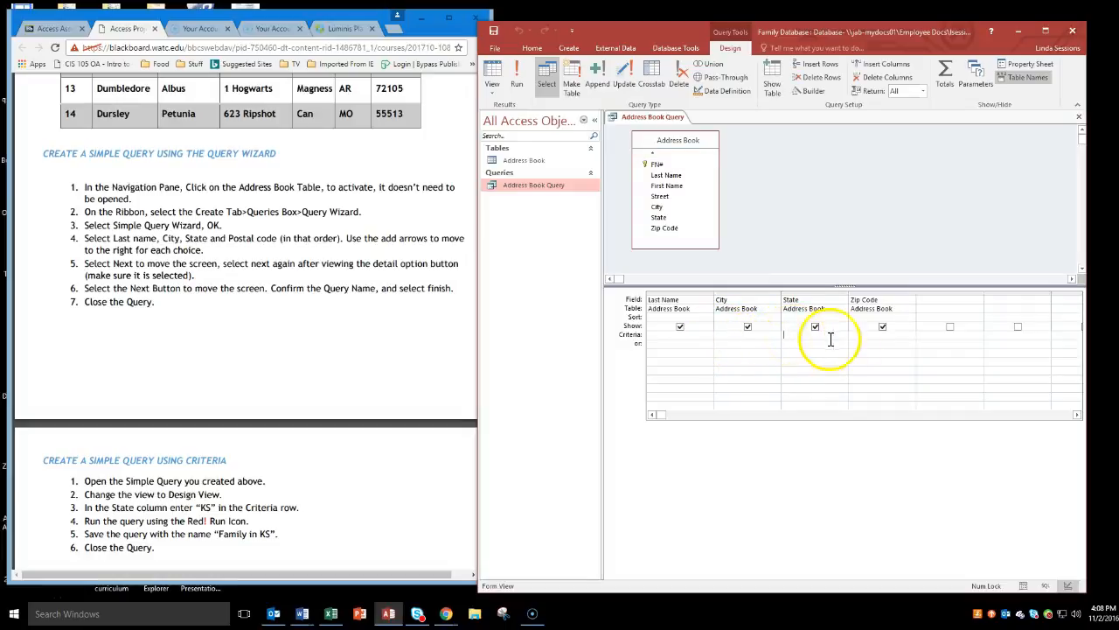
type("K")
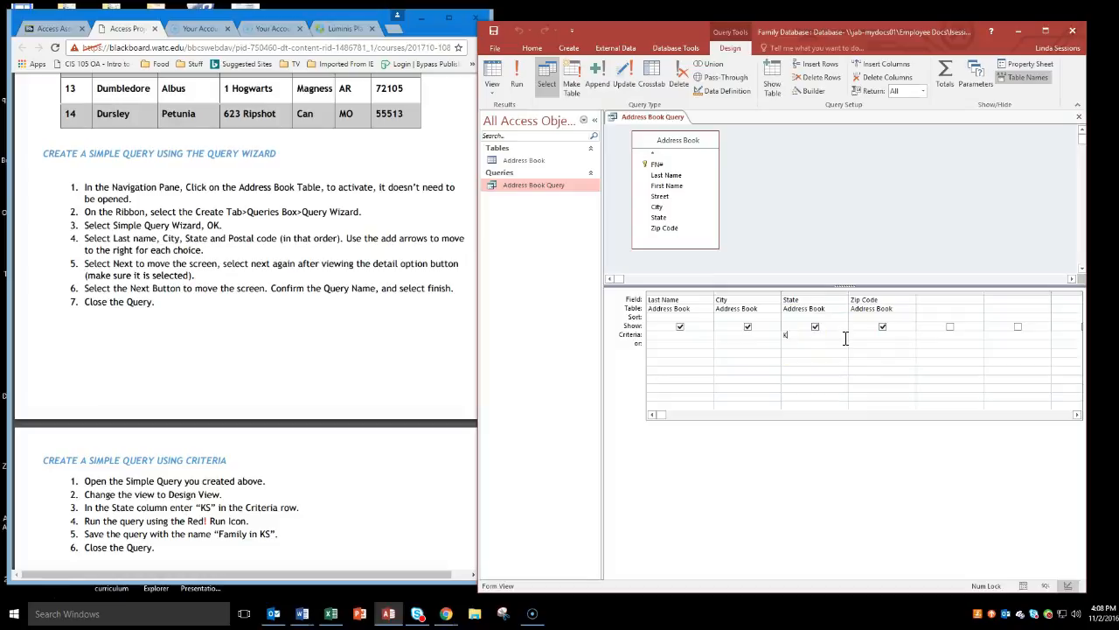
type("S")
key("Return")
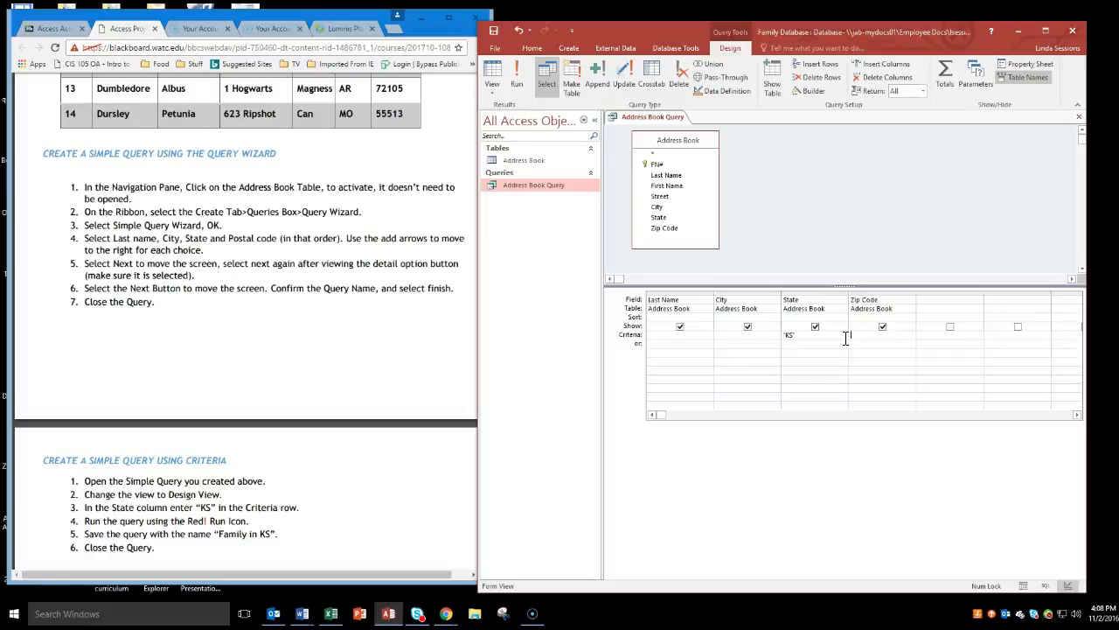
left_click(523, 82)
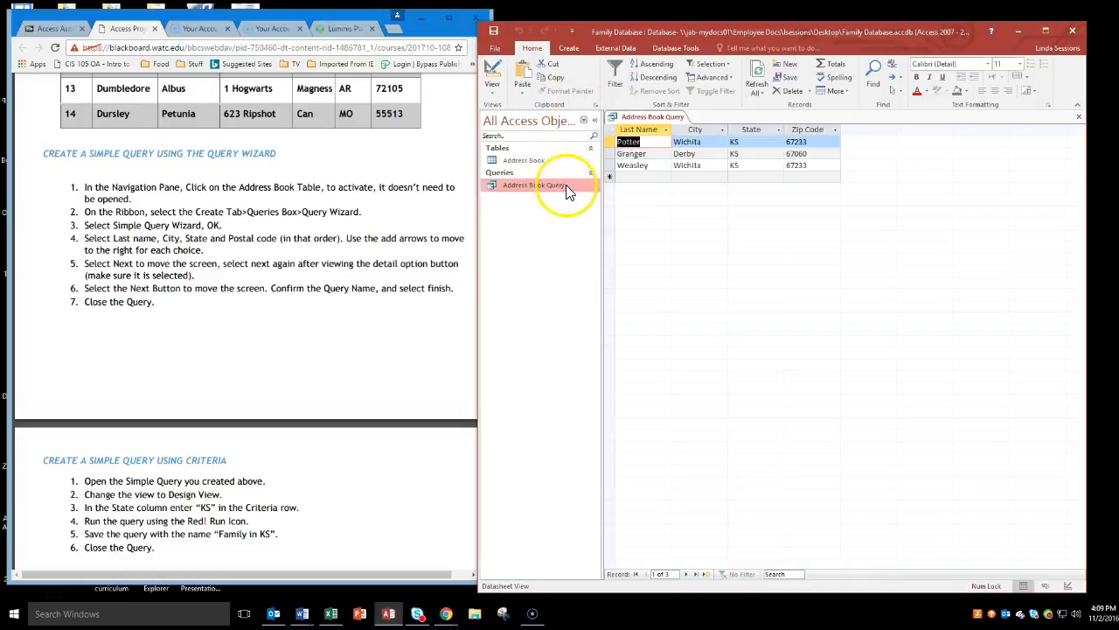
Save the filtered query as a new database object of type Query named Family in KS.
left_click(495, 48)
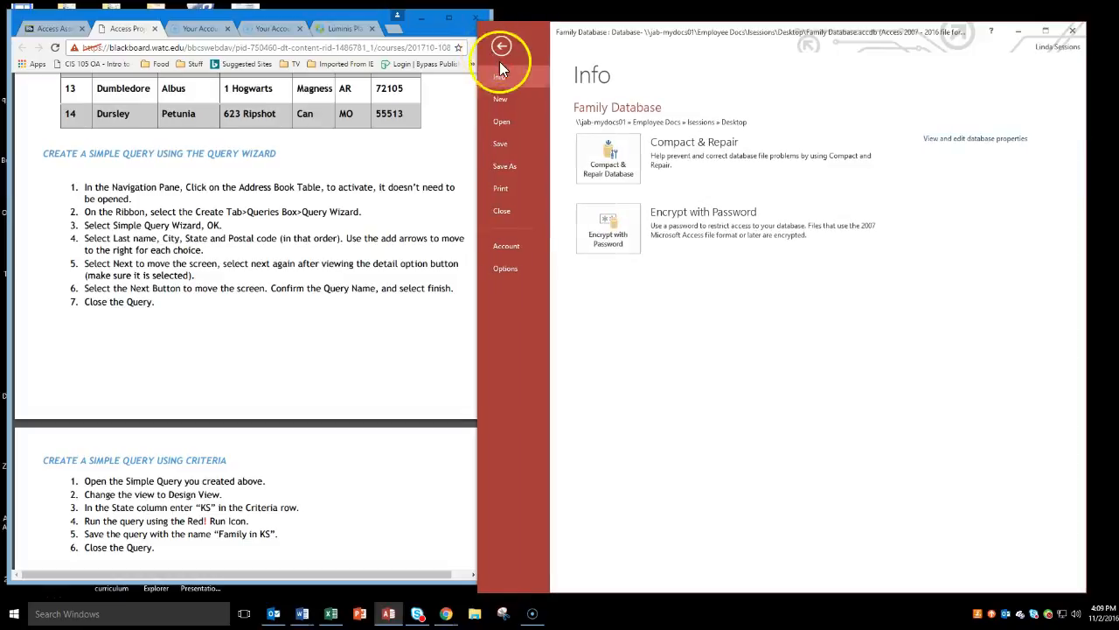
left_click(515, 164)
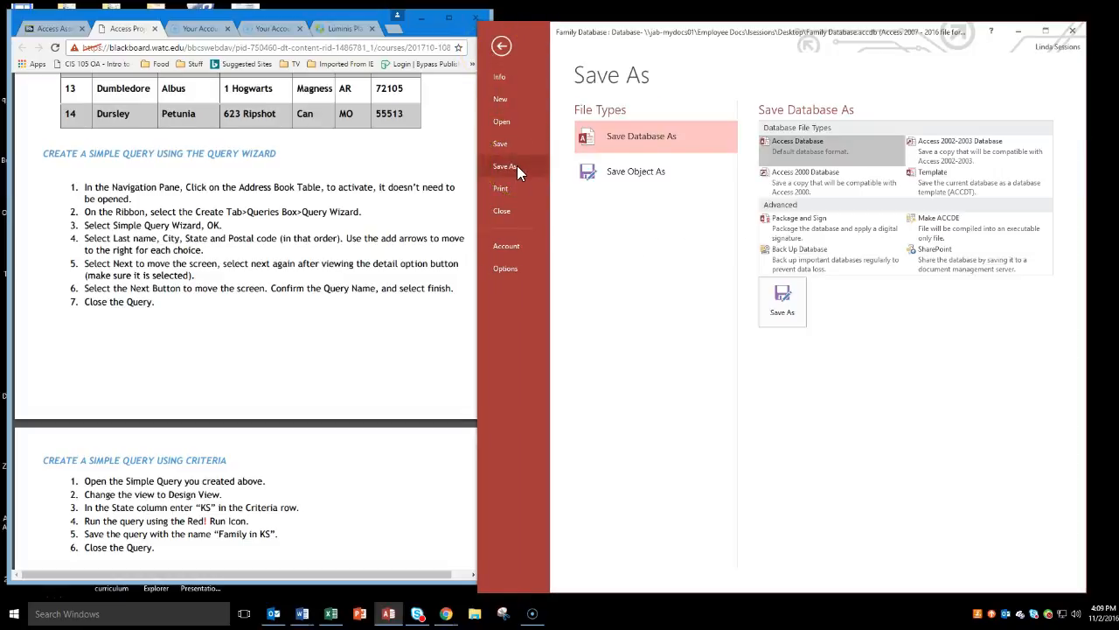
left_click(633, 175)
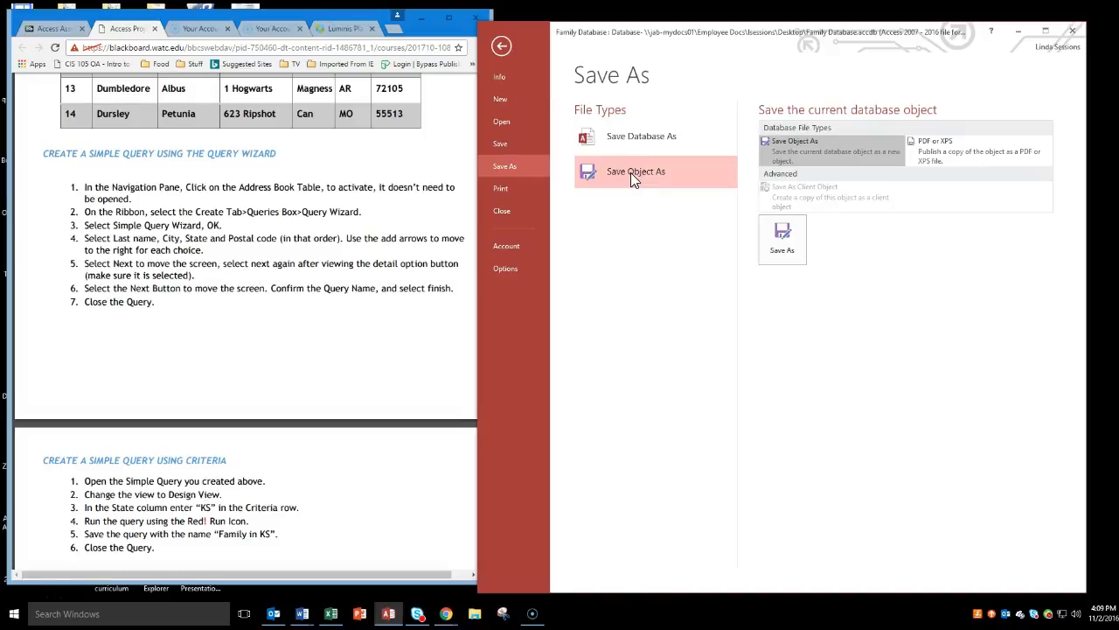
left_click(789, 240)
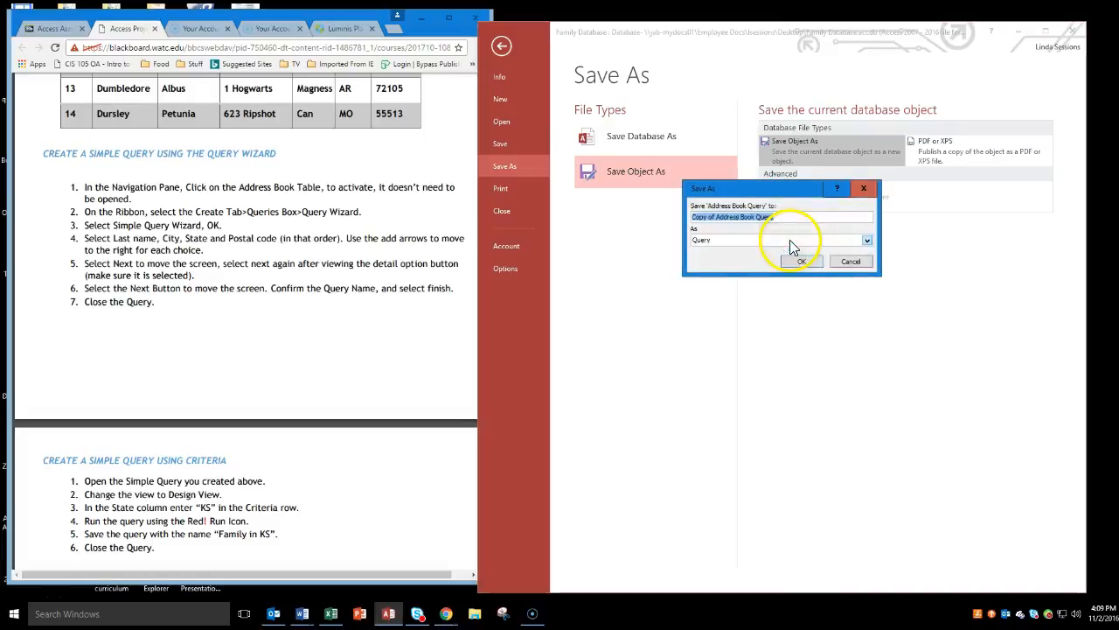
left_click(725, 241)
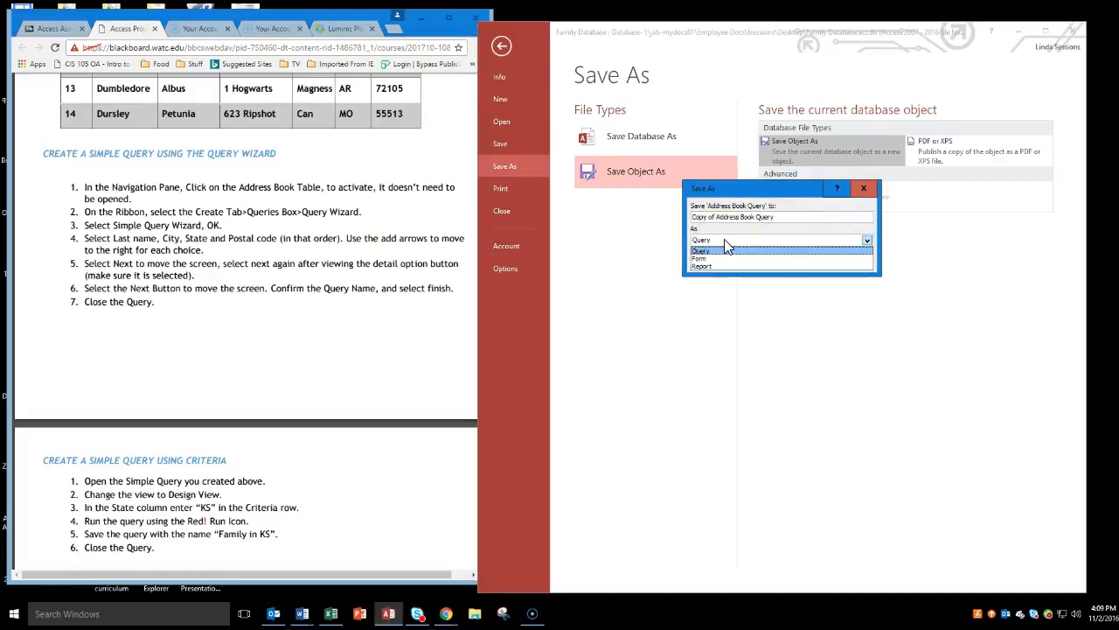
key("Down")
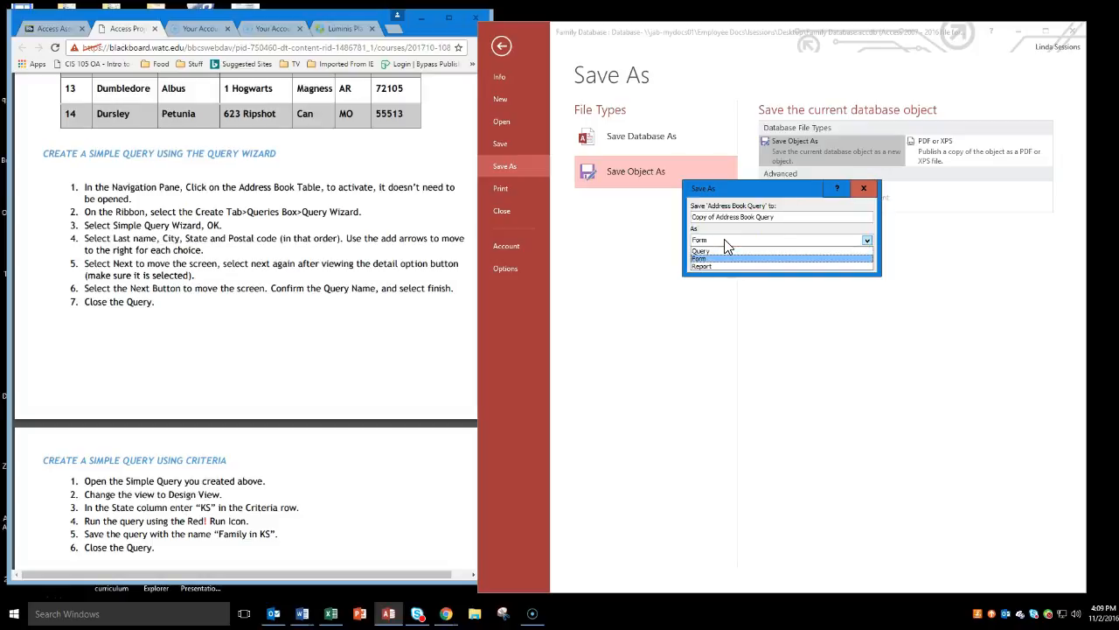
left_click(704, 251)
left_click_drag(797, 216, 742, 216)
key("BackSpace")
key("BackSpace")
key("BackSpace")
key("BackSpace")
key("BackSpace")
key("BackSpace")
key("BackSpace")
key("BackSpace")
key("BackSpace")
key("BackSpace")
key("BackSpace")
key("BackSpace")
key("BackSpace")
key("BackSpace")
key("BackSpace")
key("BackSpace")
key("BackSpace")
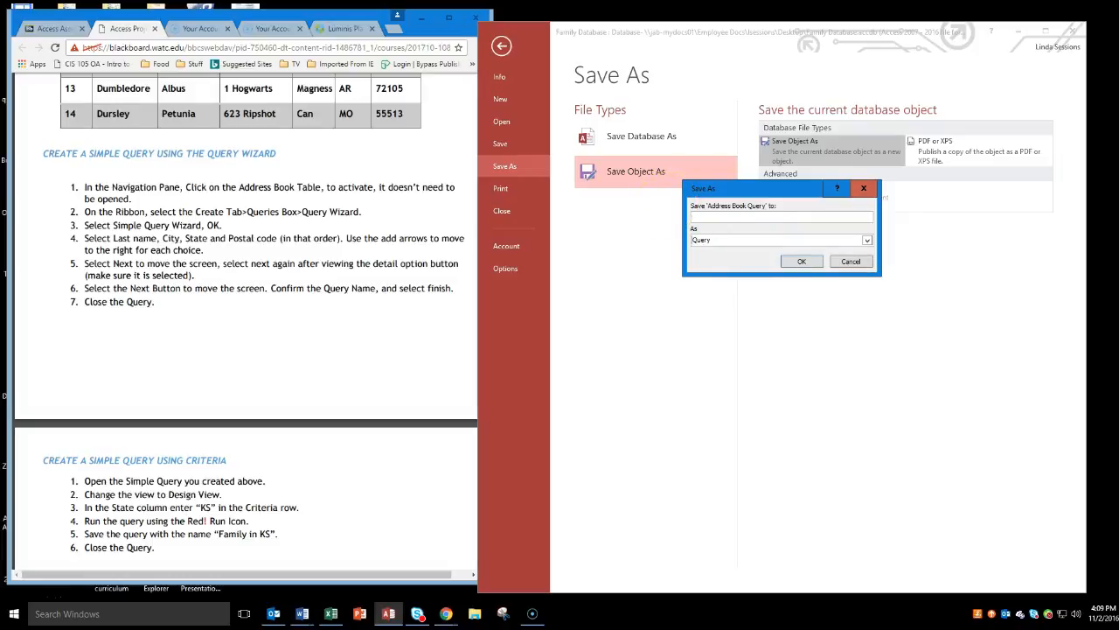
type("Family in KS")
left_click(804, 262)
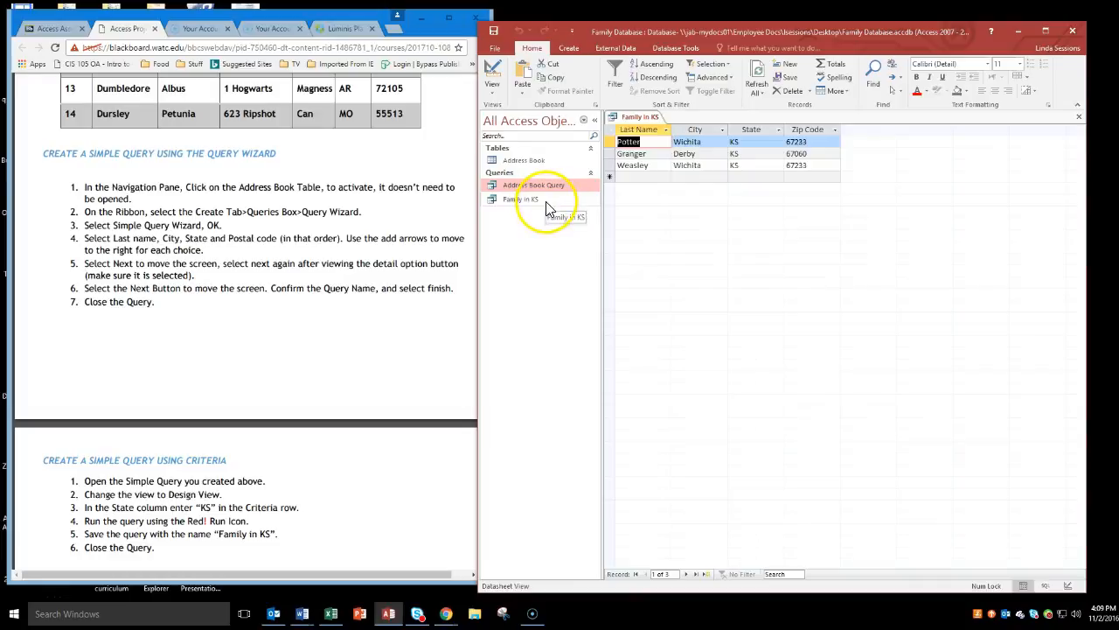
Close the Family in KS query and bring the form and report instructions into view.
left_click(1078, 118)
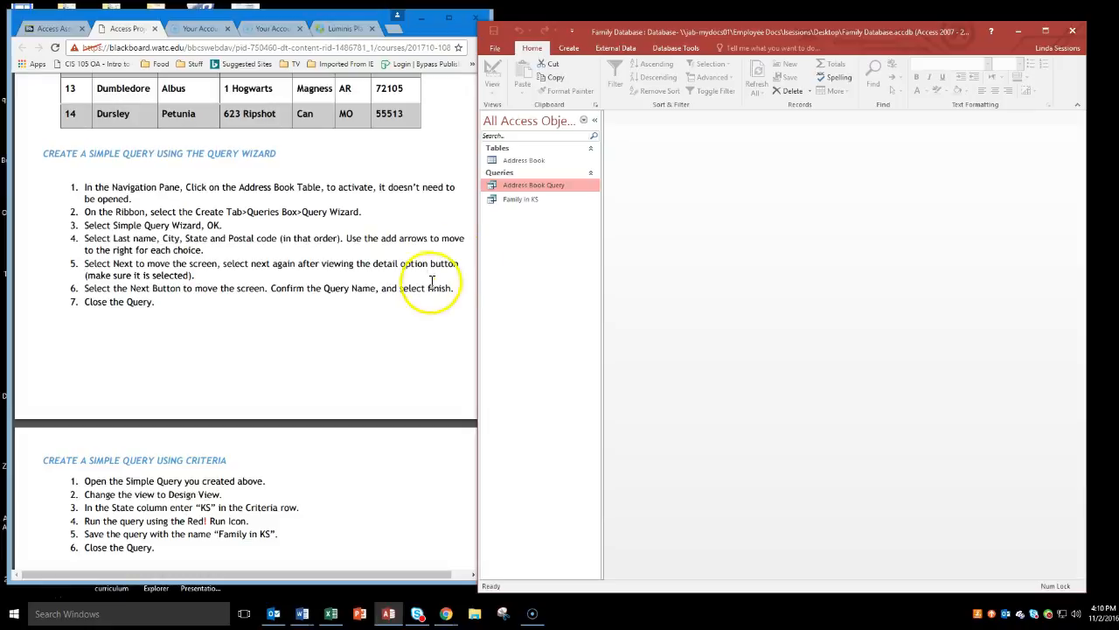
left_click(435, 325)
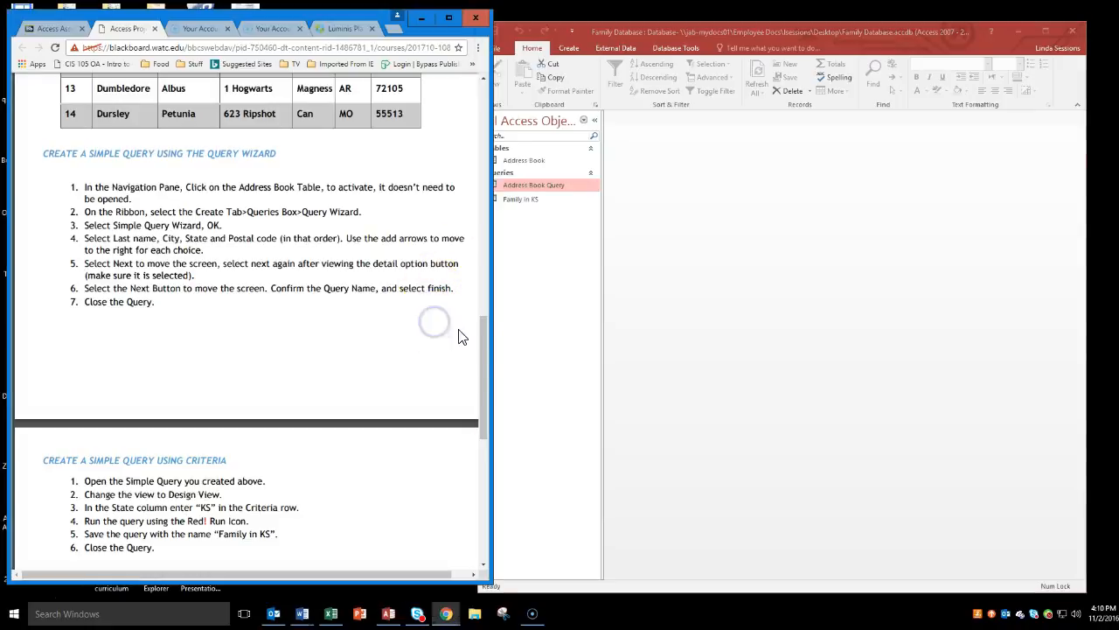
left_click_drag(483, 328, 490, 387)
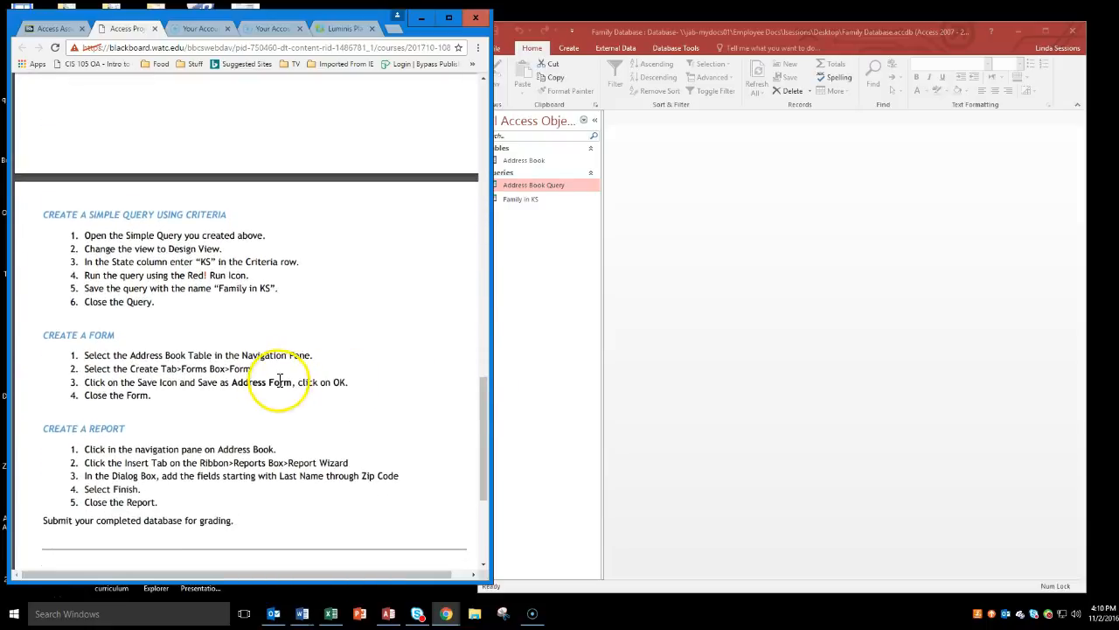
Open the Address Book table to examine its records and the blank new row, and close it.
left_click(514, 182)
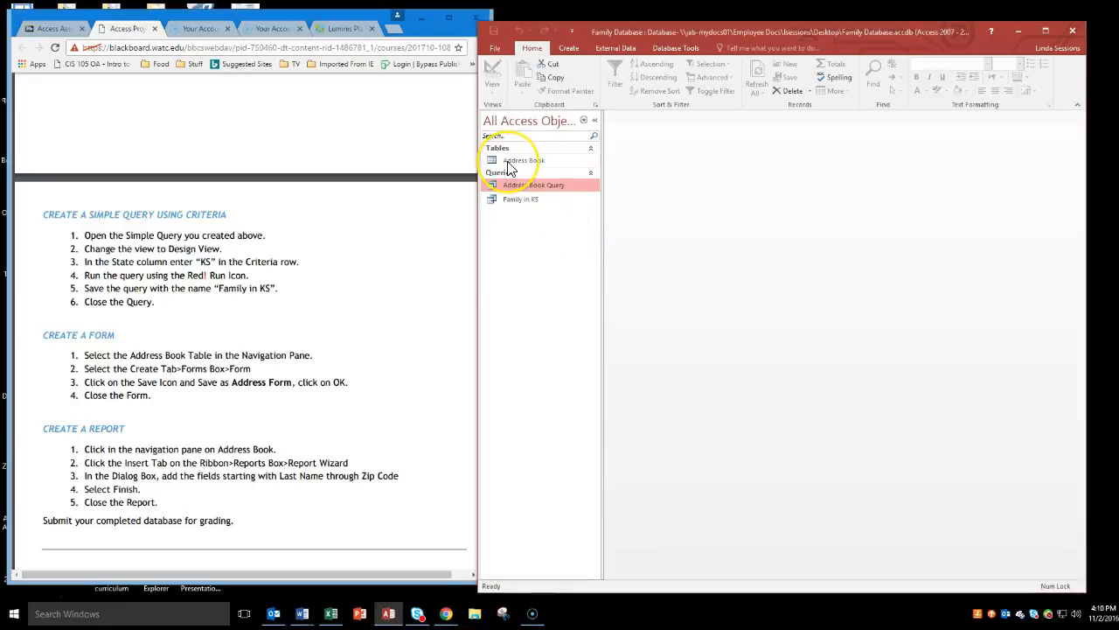
left_click(509, 165)
double_click(511, 166)
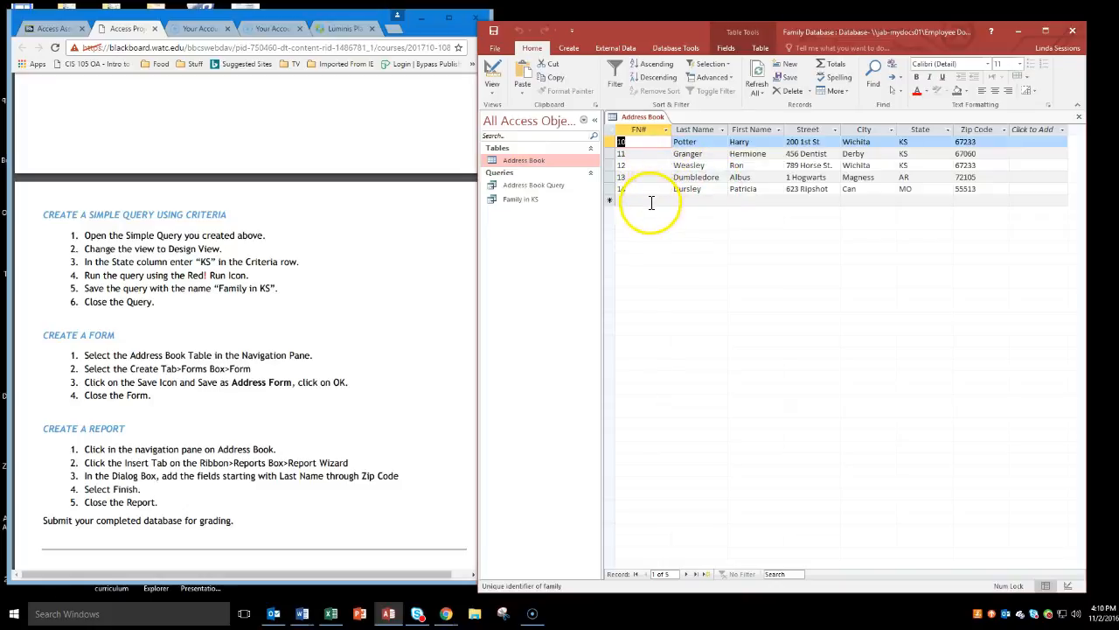
left_click(650, 200)
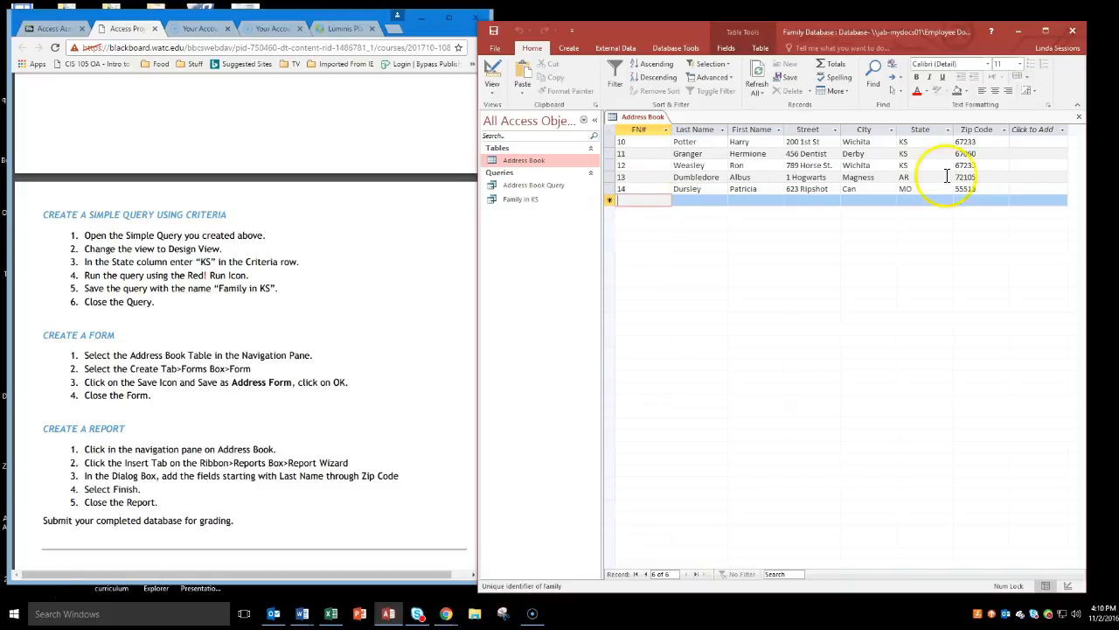
left_click(1078, 123)
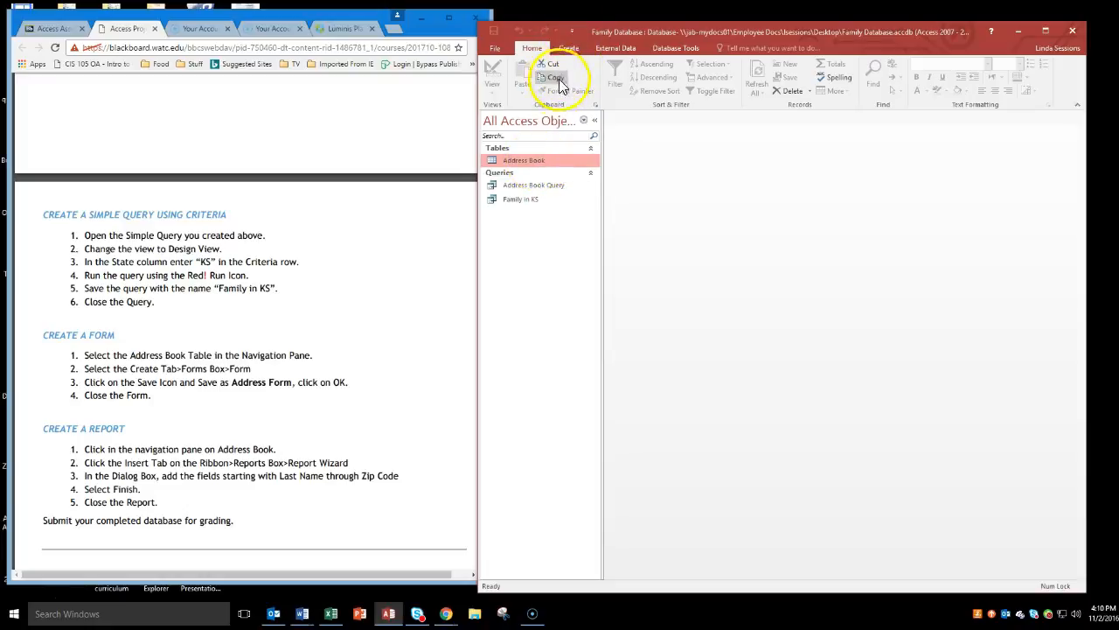
Create a form from the Address Book table and switch it to Form View.
left_click(568, 49)
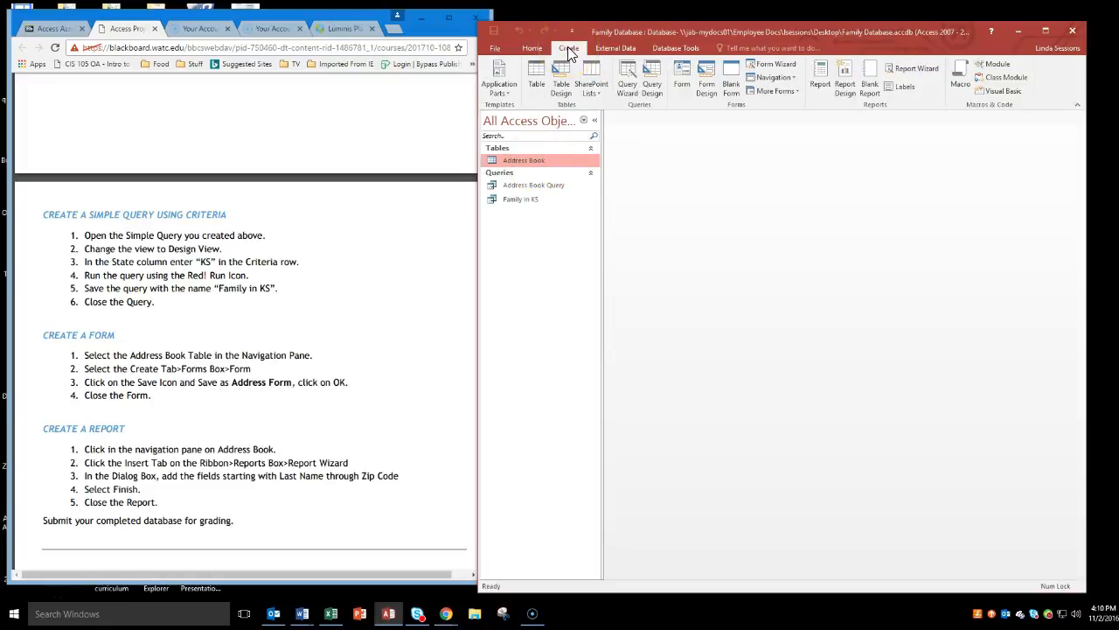
left_click(681, 80)
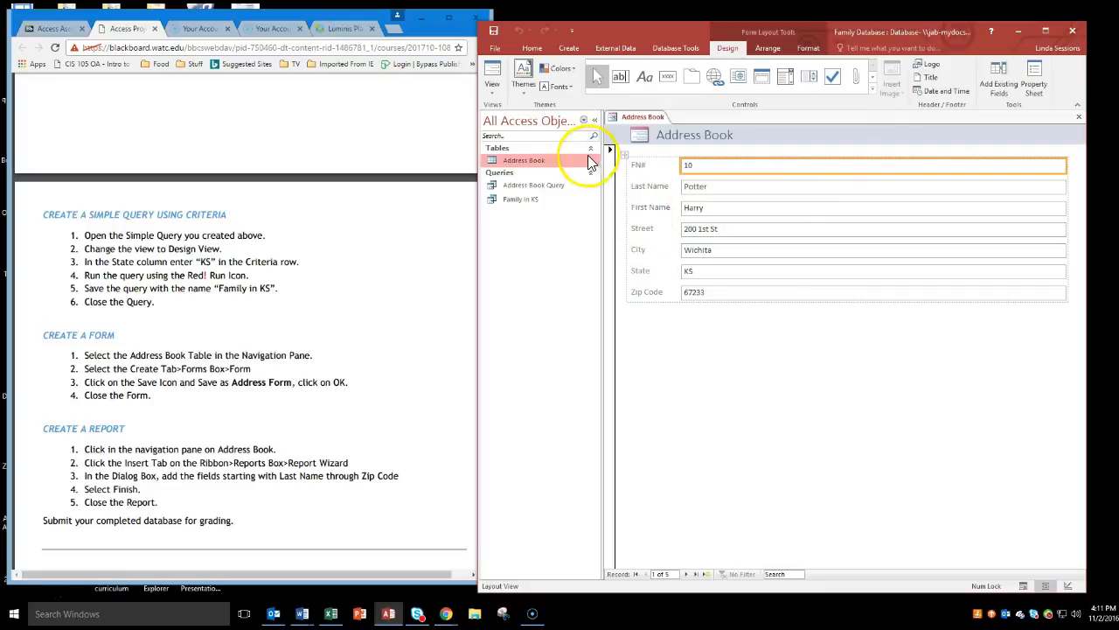
left_click(492, 91)
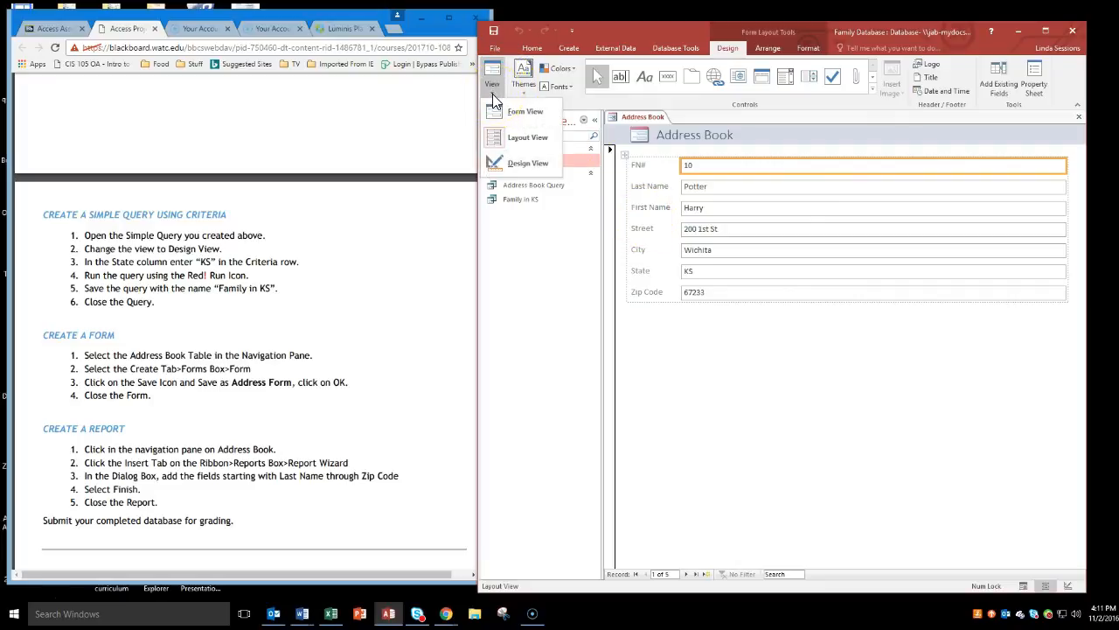
left_click(504, 147)
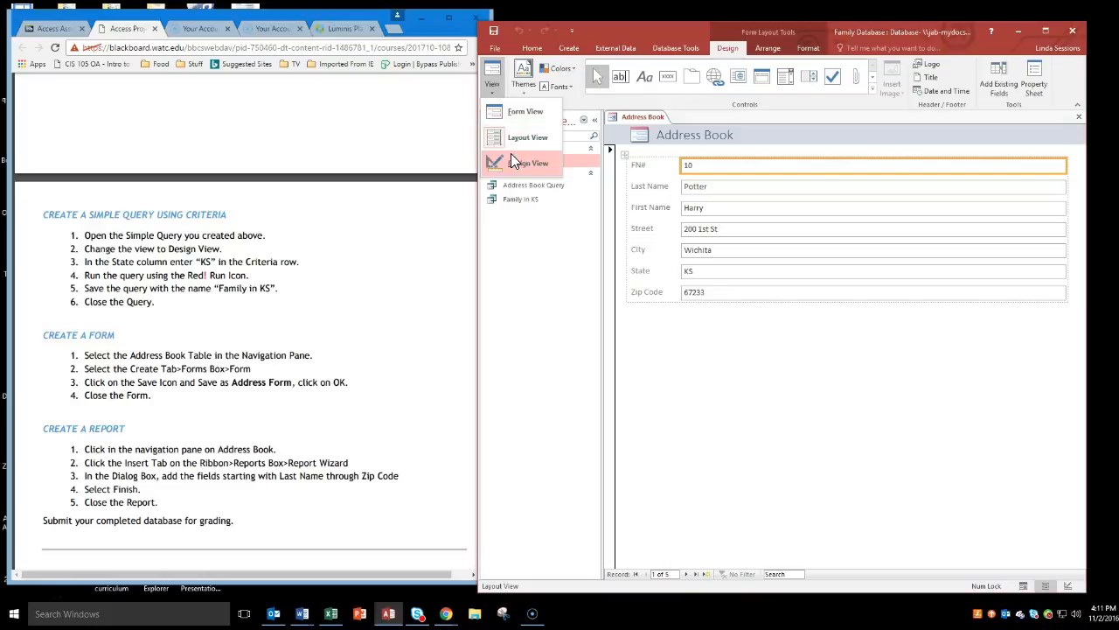
left_click(514, 121)
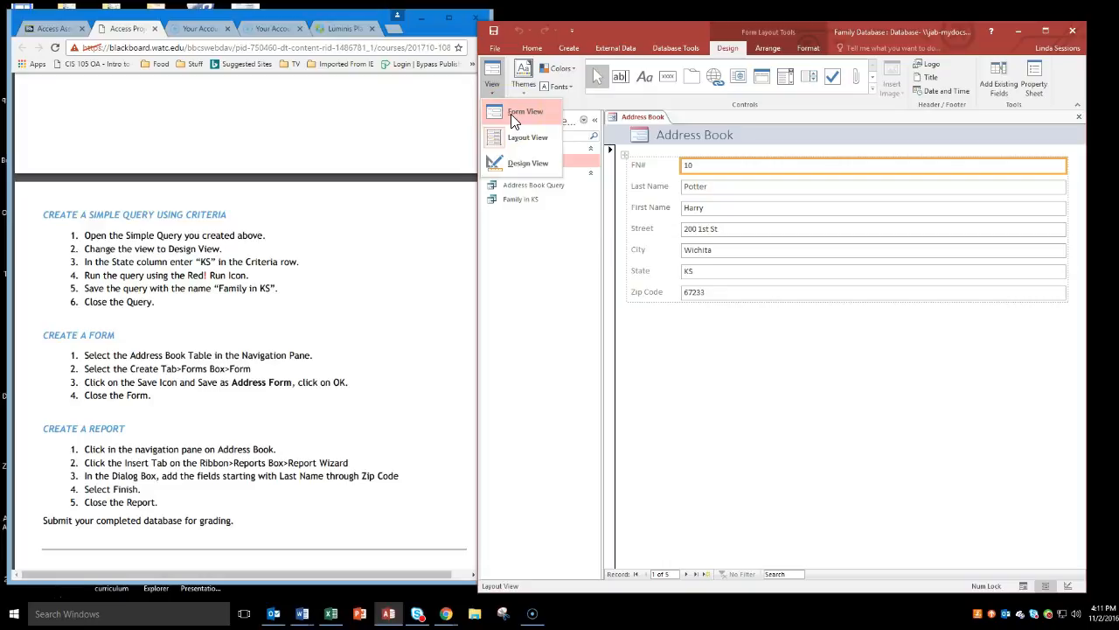
left_click(512, 116)
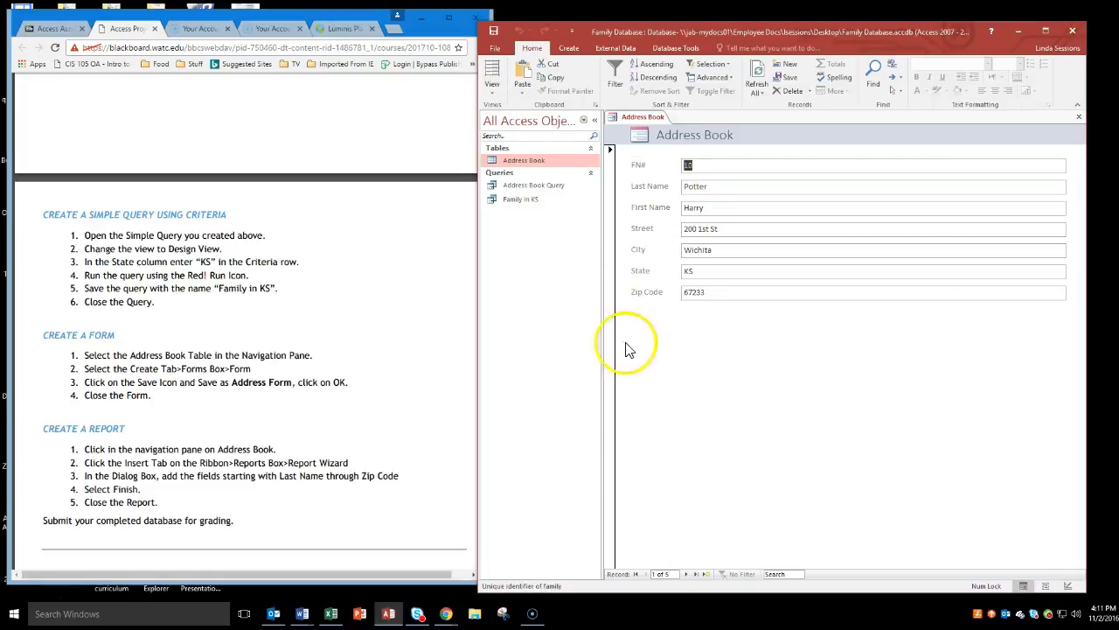
Start a new record in the form with FN# 25 and enter the person's last and first names.
left_click(708, 573)
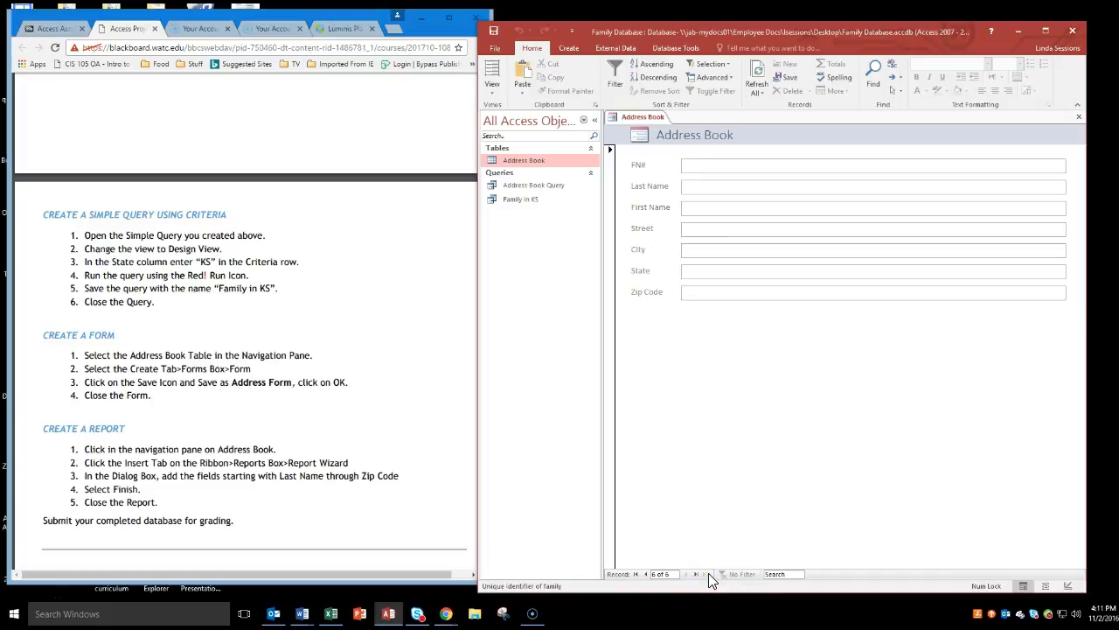
type("25")
left_click(711, 189)
type("Duc")
type("Donald")
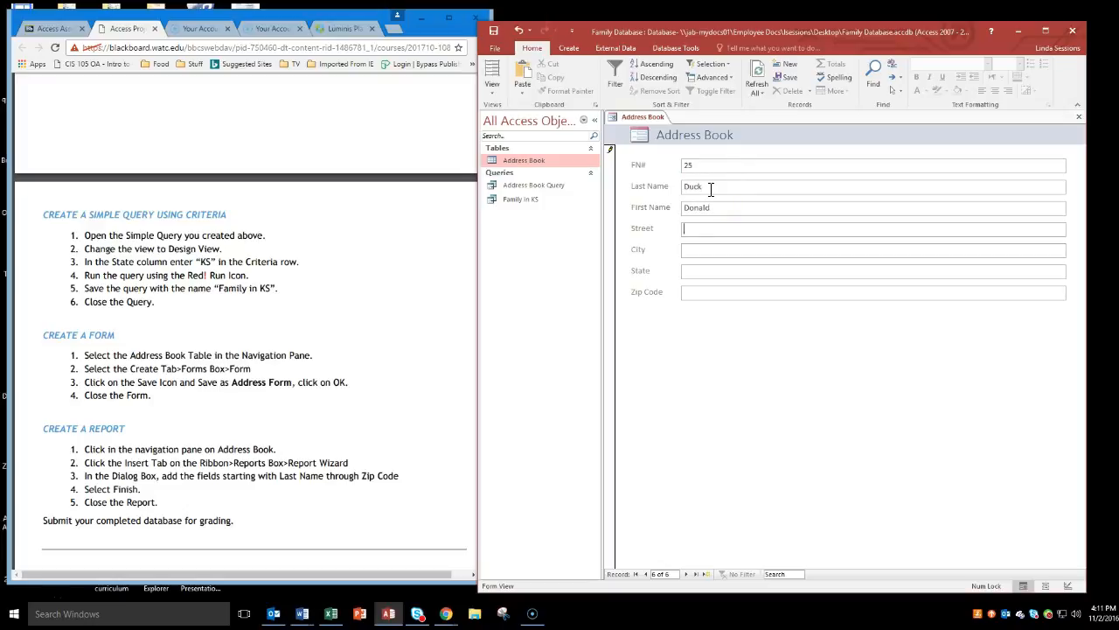
type("1455 Qui")
type("ck Lane")
Complete the new record with the street address, city and zip code, with KS as the state, and commit it.
key("Tab")
type("Derby")
key("Tab")
type("KS")
type("67037")
left_click(704, 289)
key("Tab")
left_click(664, 577)
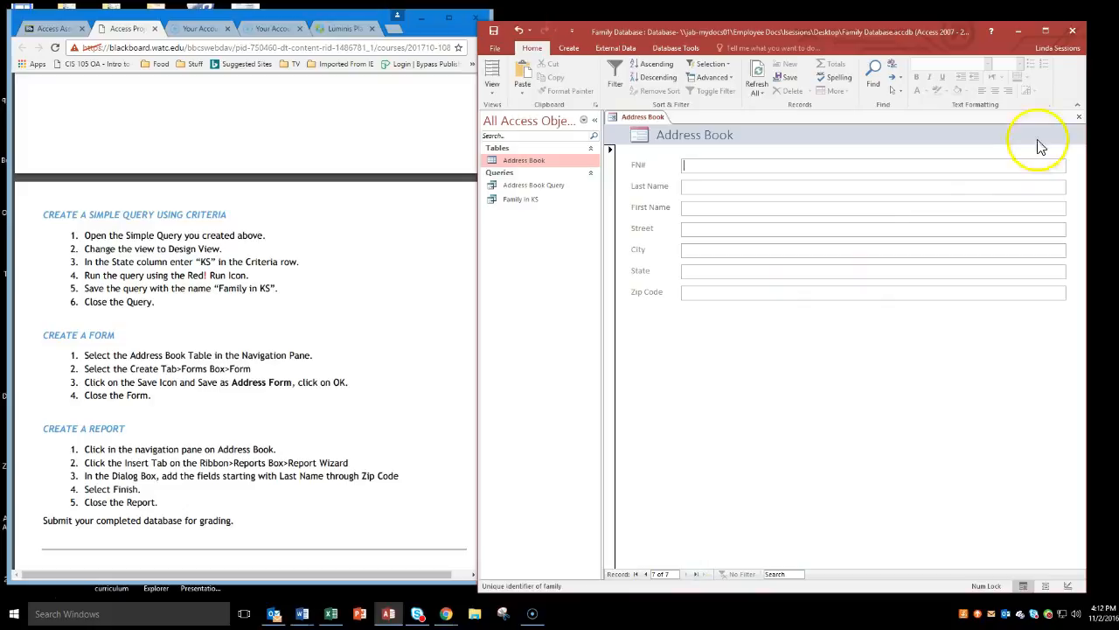
Close the form, saving its design under the name Address Form.
left_click(1080, 118)
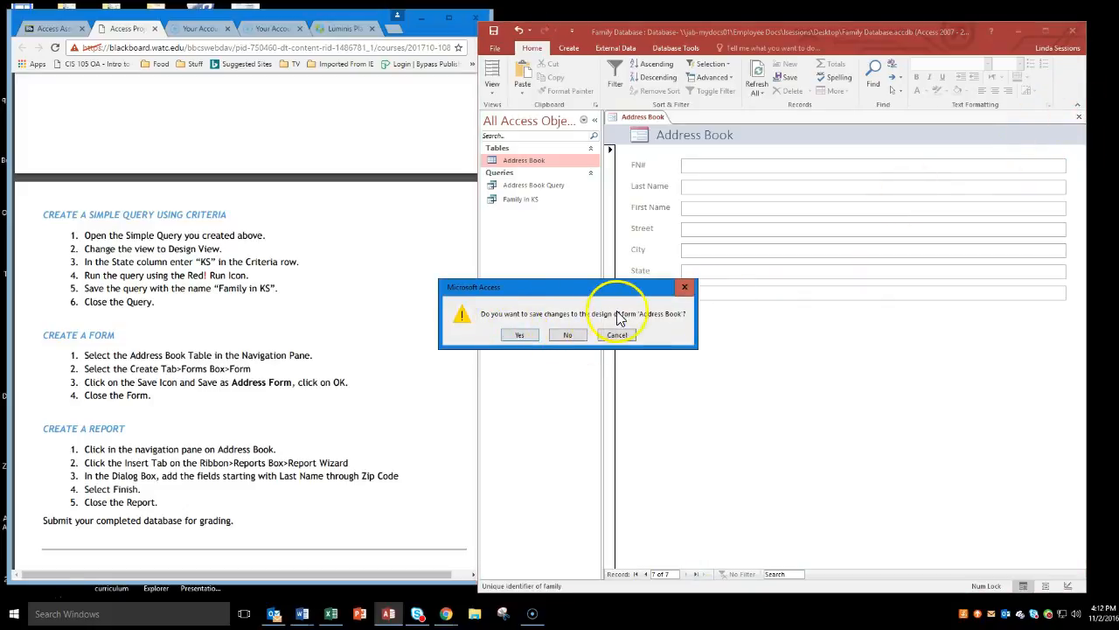
left_click(522, 336)
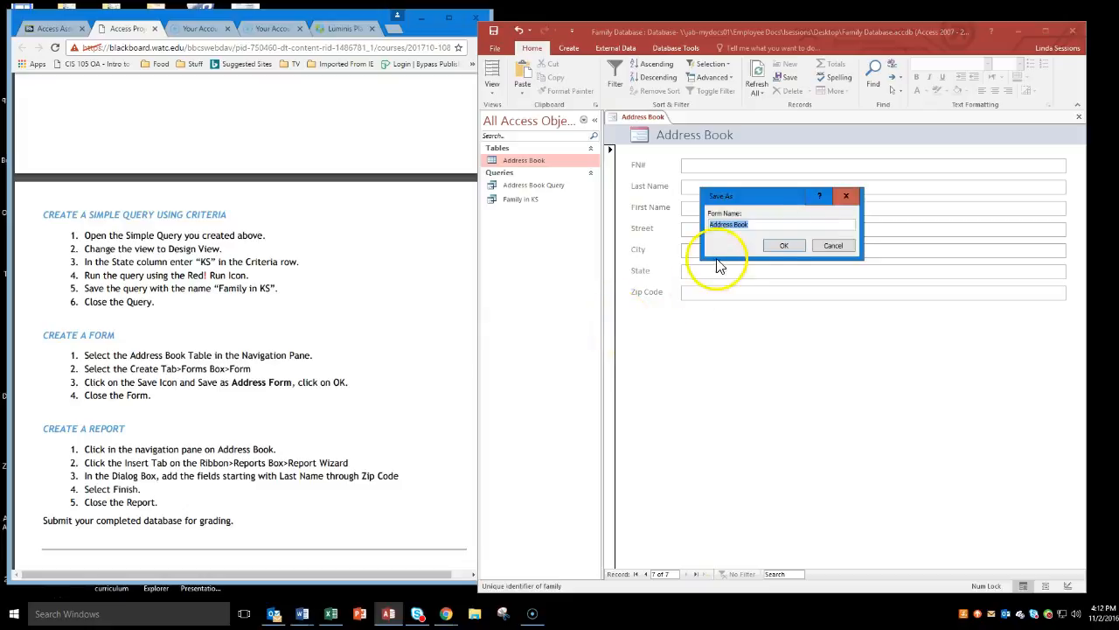
left_click(760, 225)
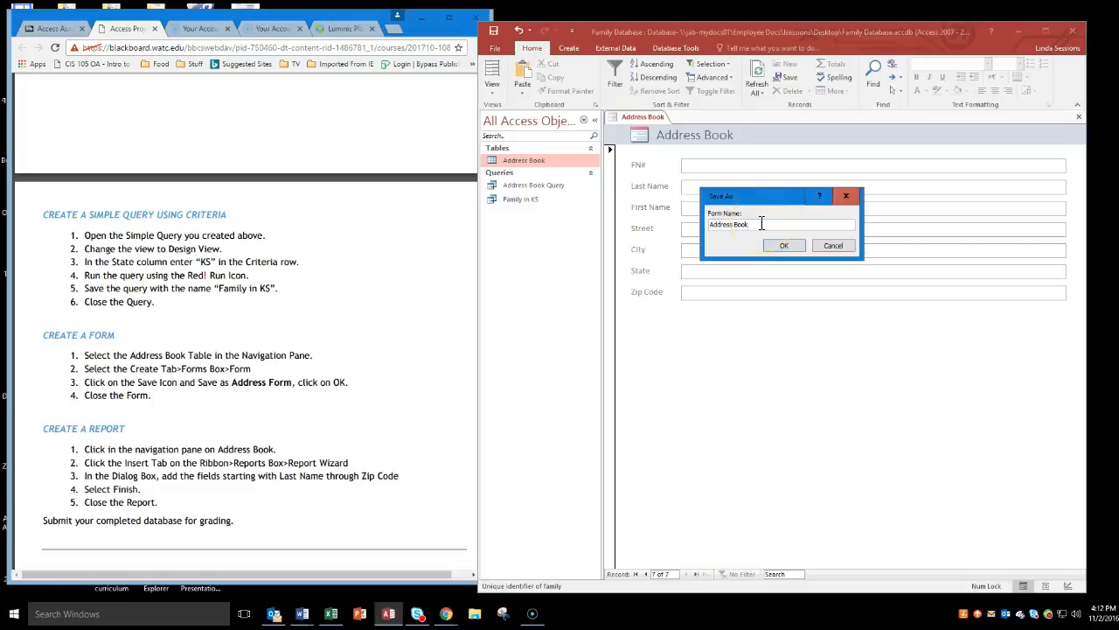
key("BackSpace")
key("BackSpace")
left_click(779, 246)
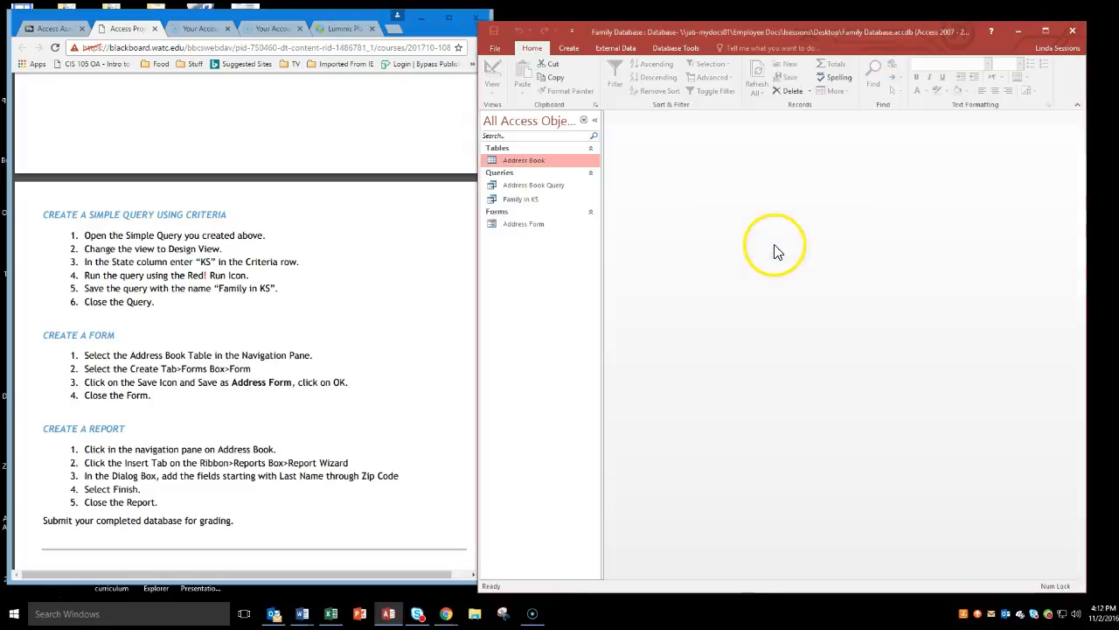
Check the Family in KS query and the Address Book table for the added record, closing each one.
double_click(513, 202)
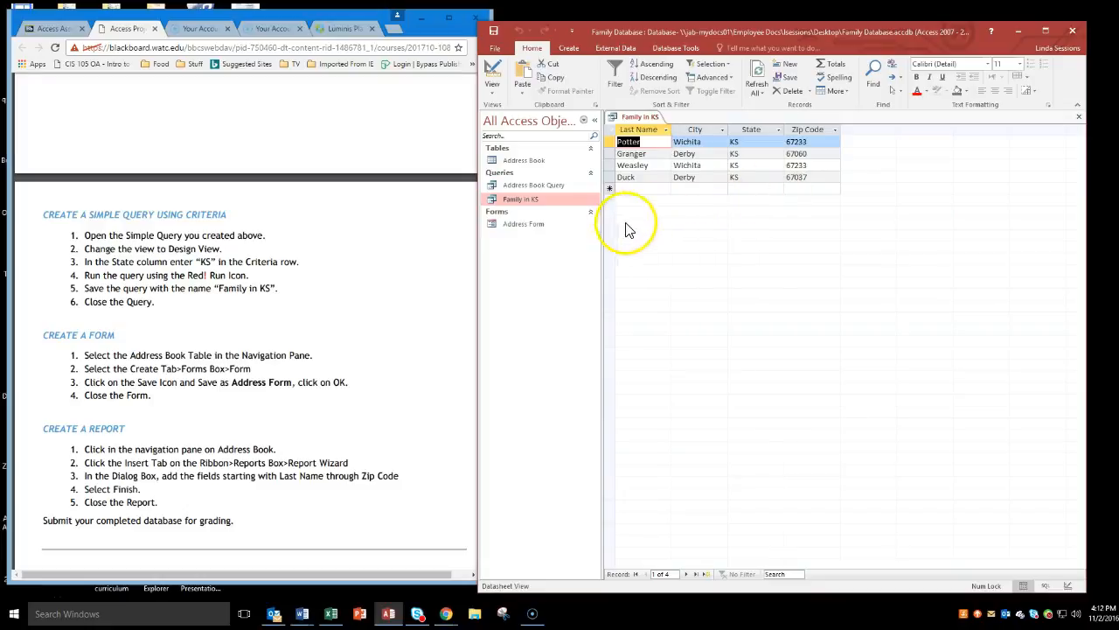
left_click(1079, 116)
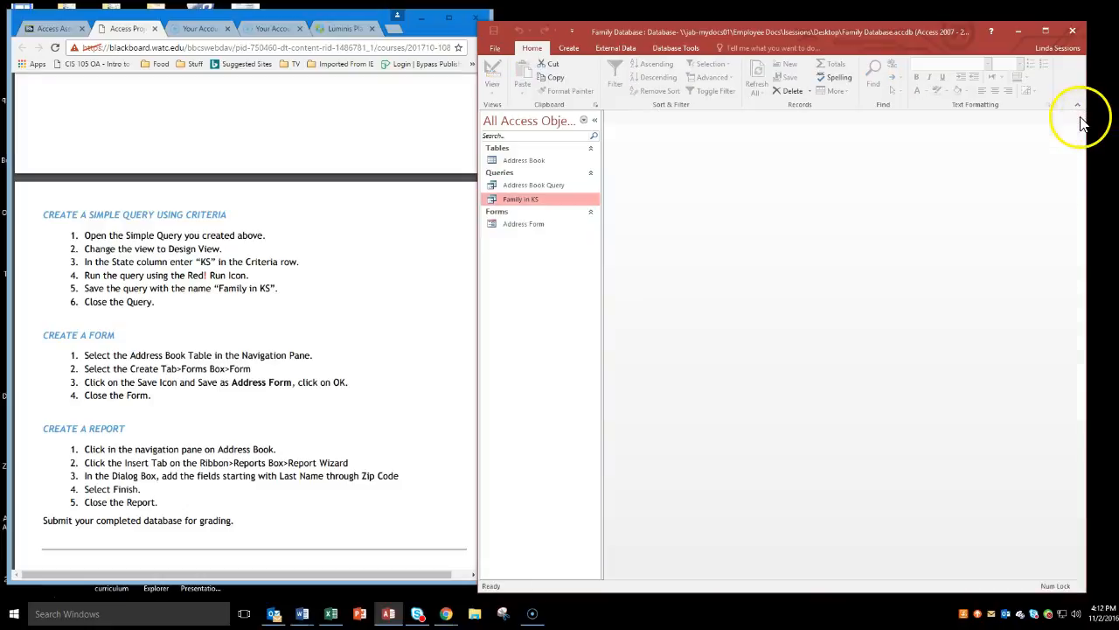
double_click(524, 160)
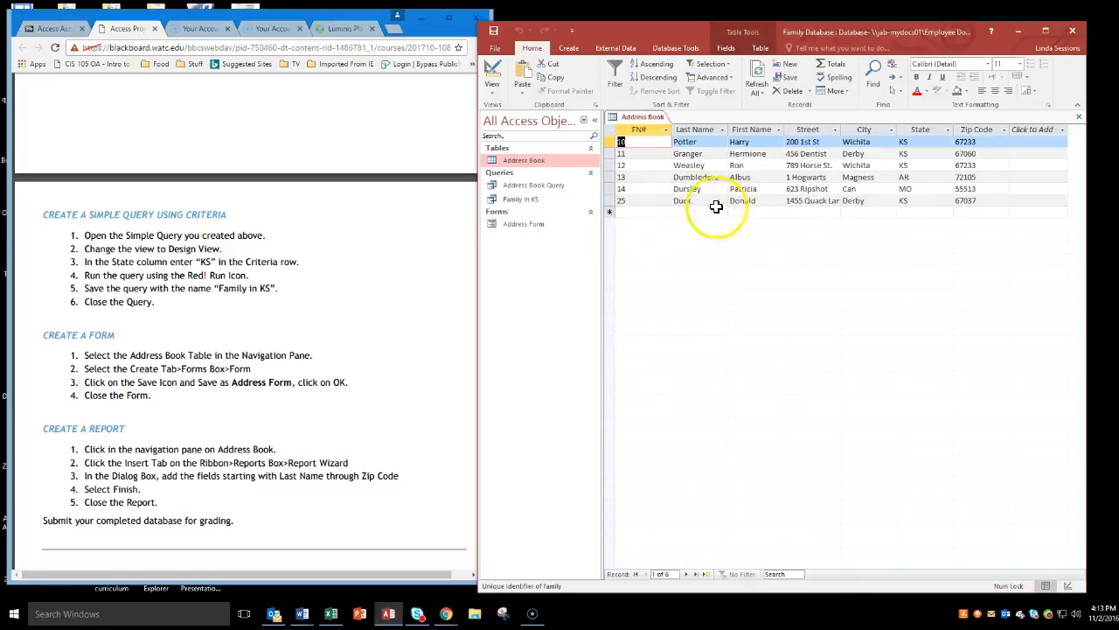
left_click(911, 154)
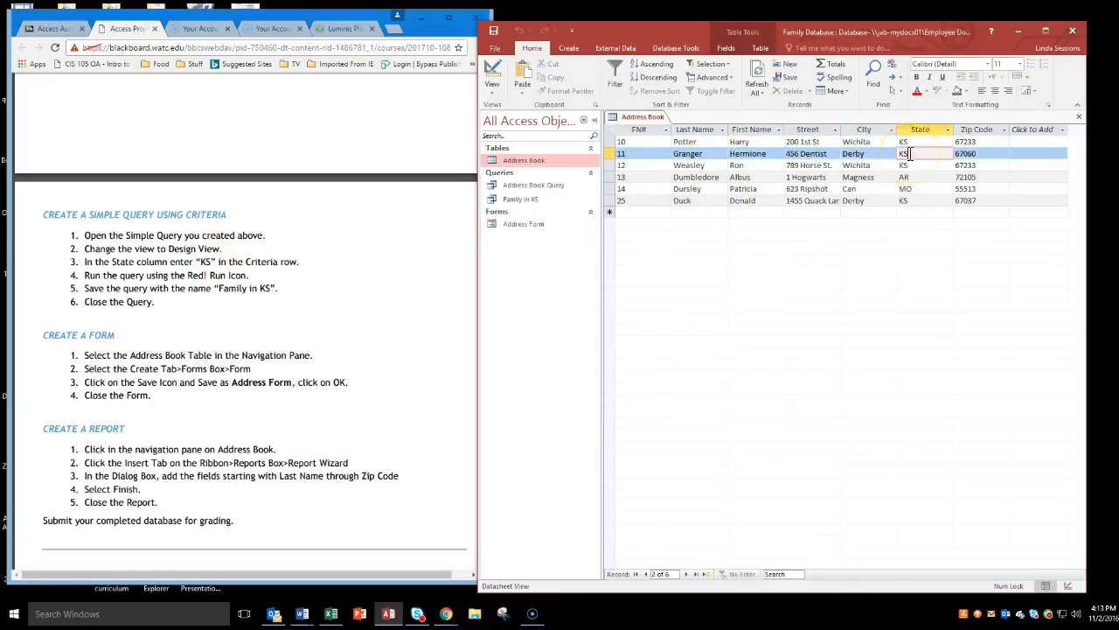
left_click(750, 155)
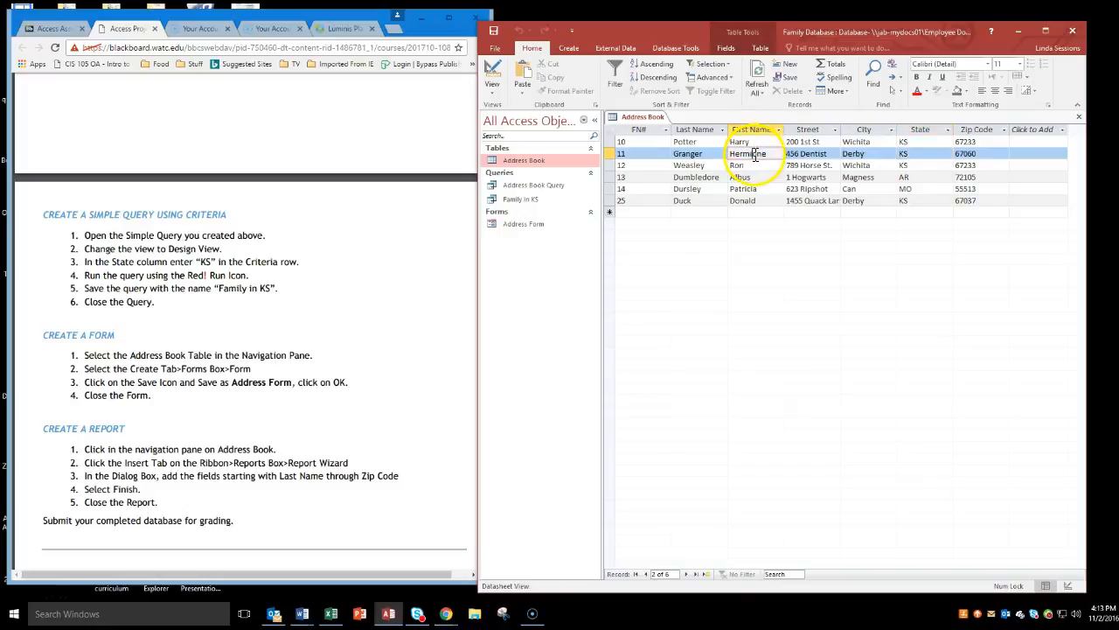
left_click(1079, 125)
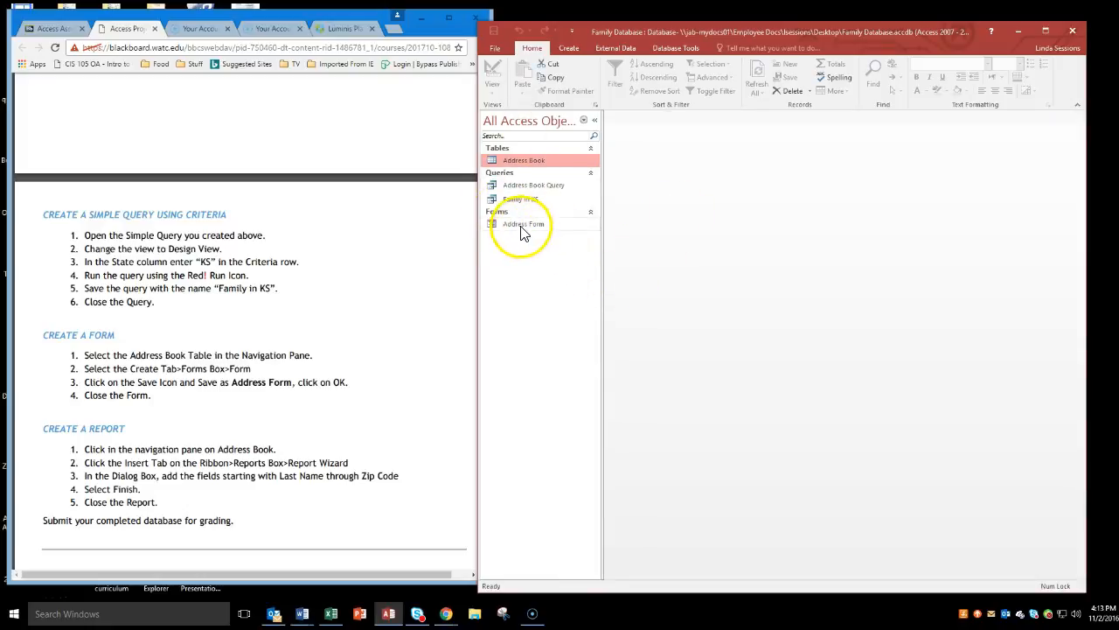
Review the report instructions and start the Report Wizard with Table: Address Book as the source.
left_click(431, 349)
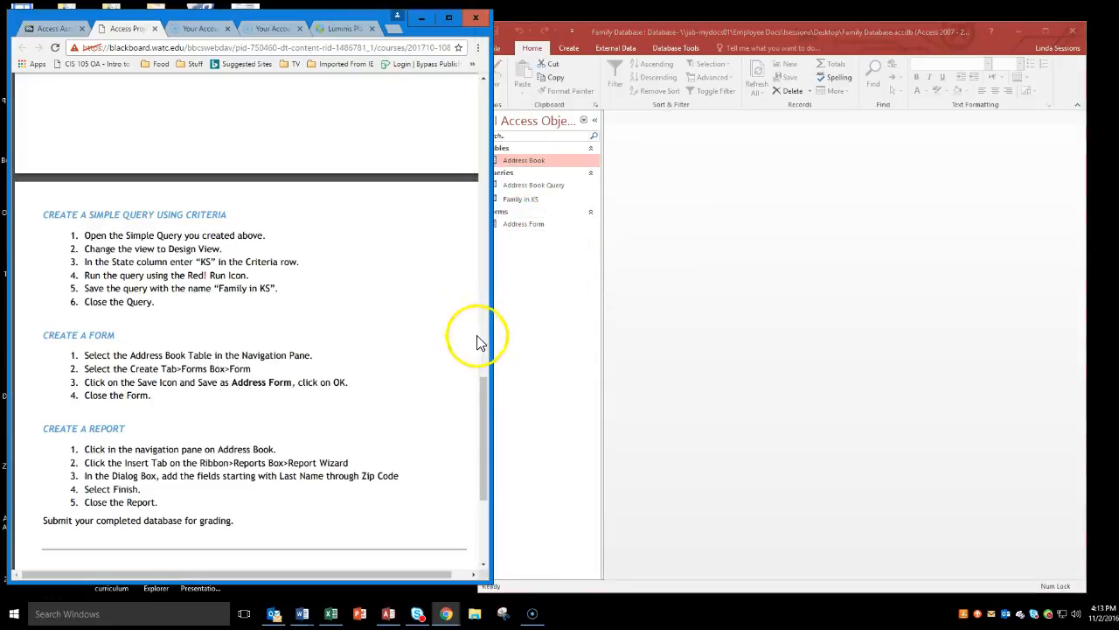
left_click_drag(481, 387, 486, 393)
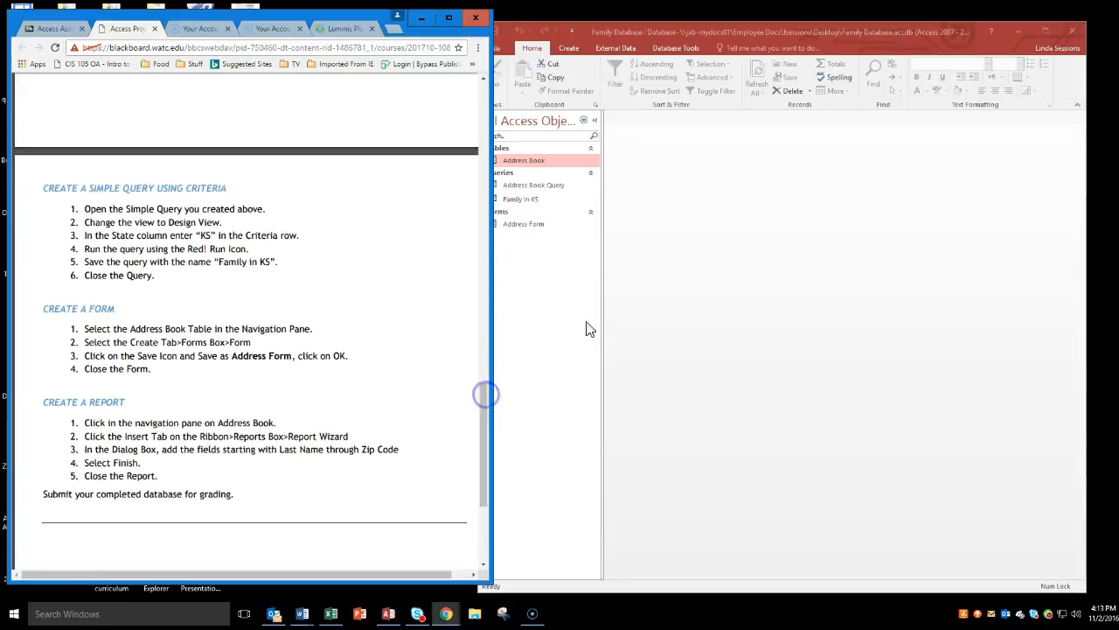
left_click(556, 252)
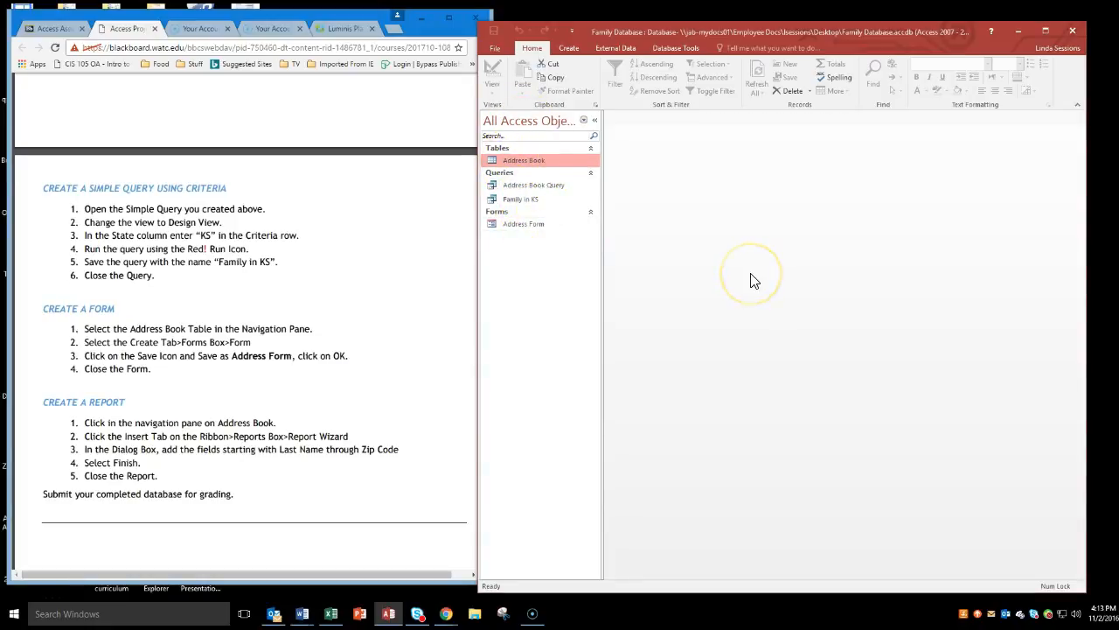
left_click(571, 49)
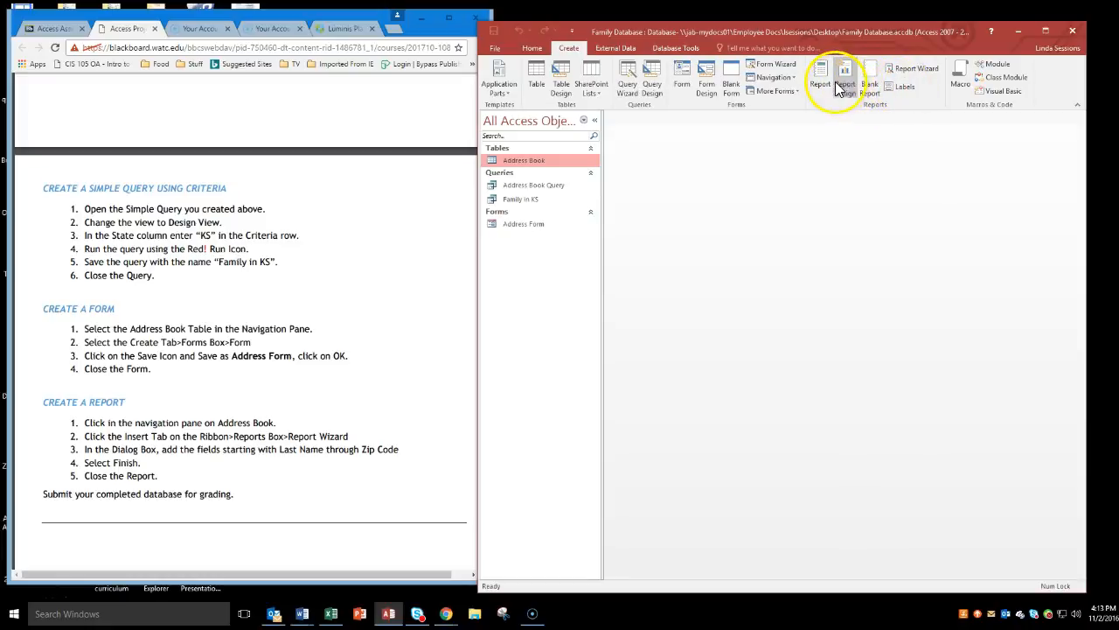
left_click(910, 66)
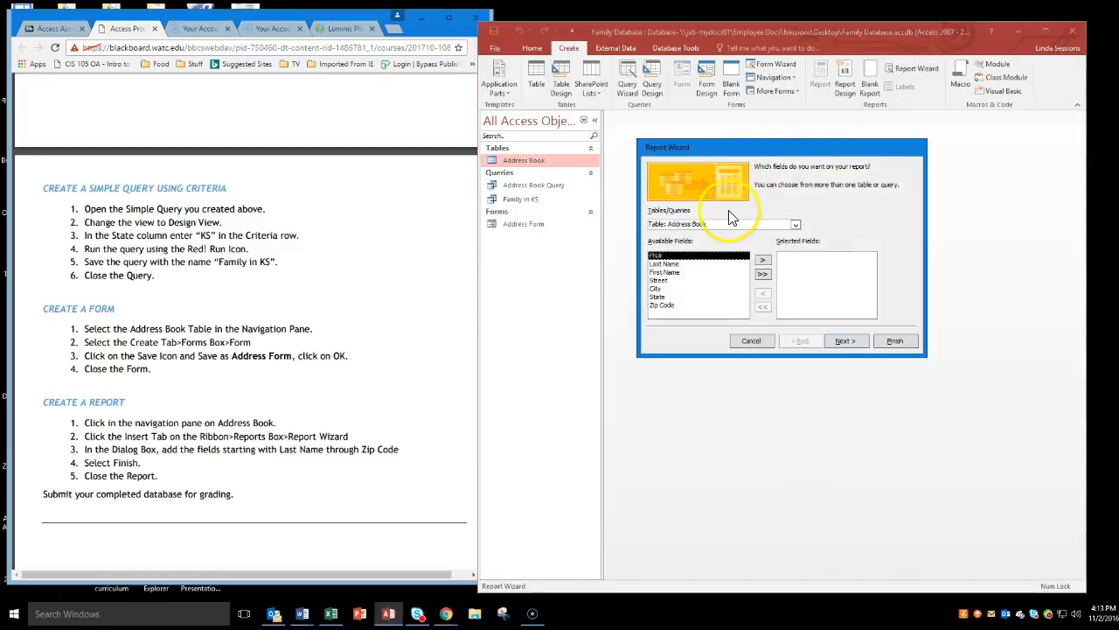
left_click(796, 225)
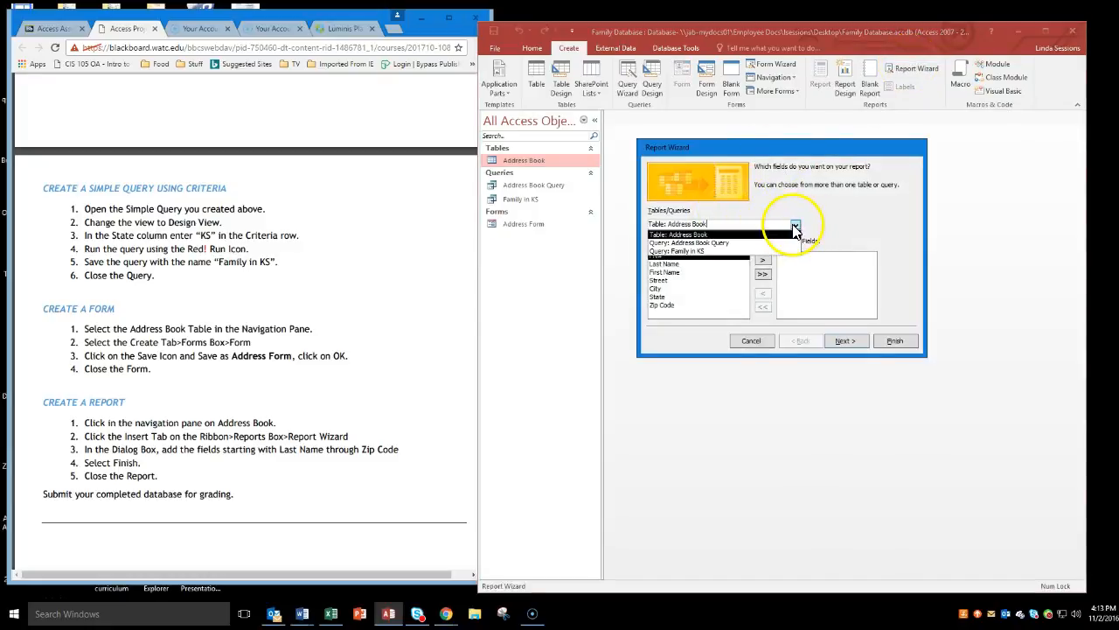
left_click(731, 236)
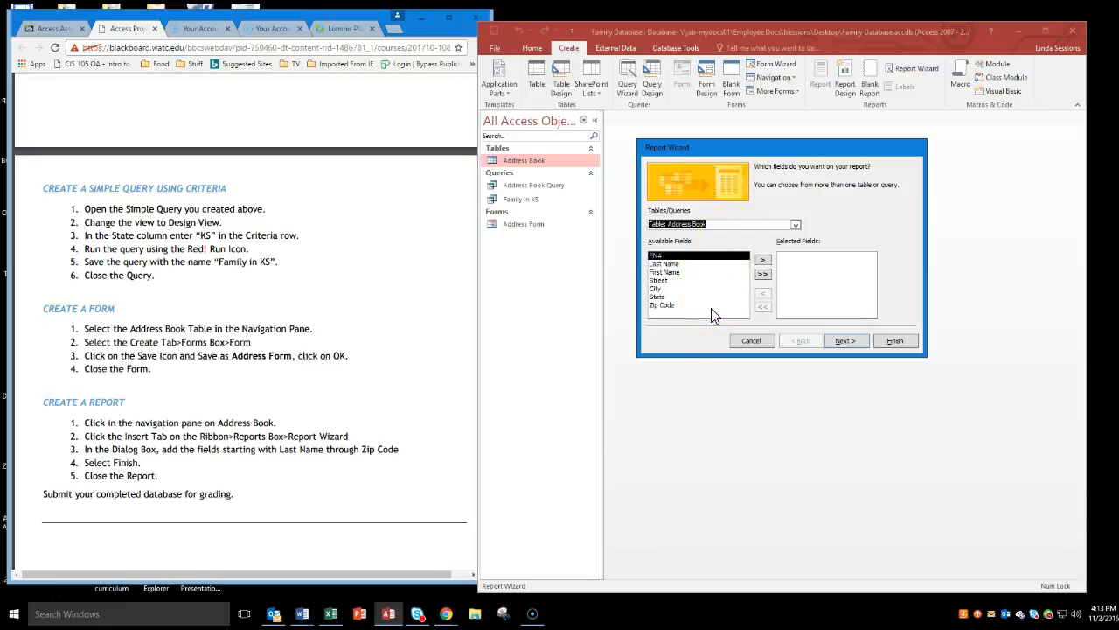
Add the Last Name, First Name, Street, City and State fields to the report and continue to the grouping options.
left_click(671, 263)
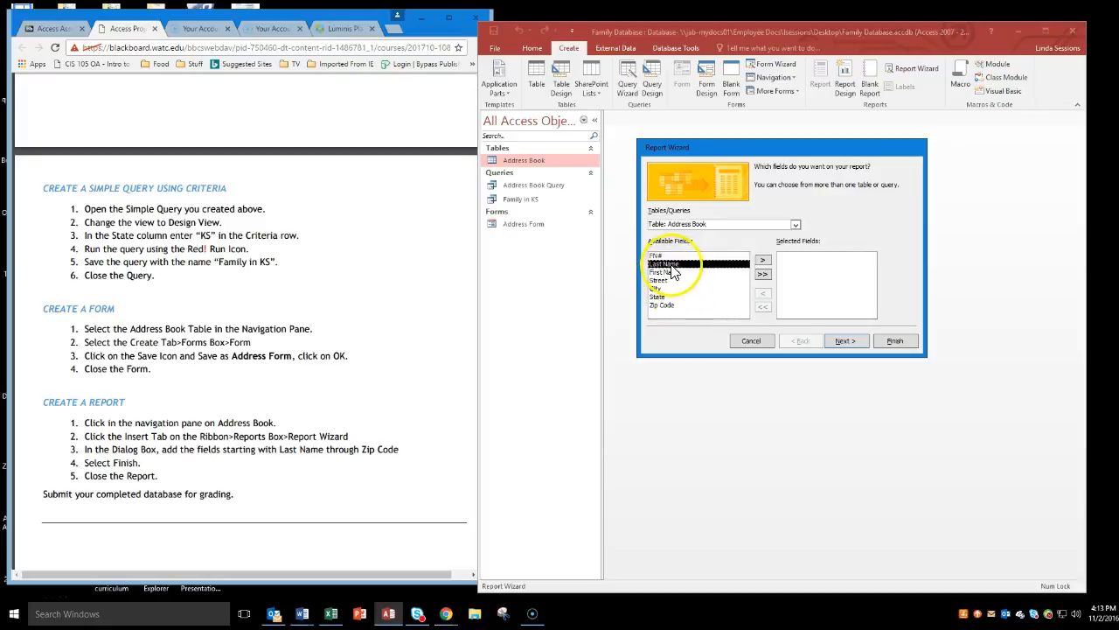
left_click(763, 263)
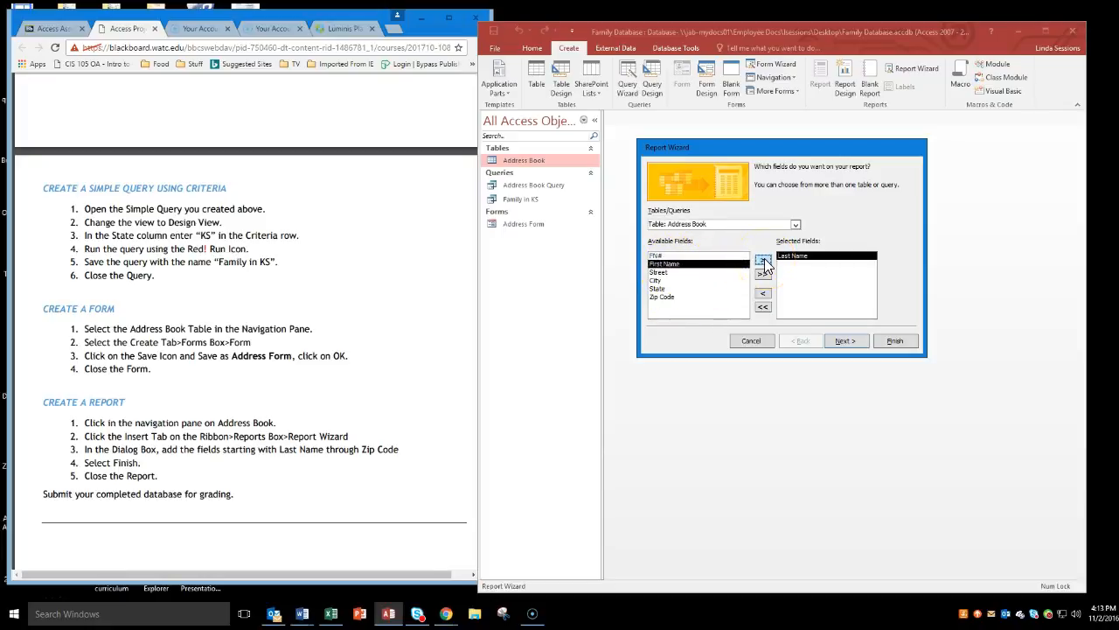
left_click(764, 262)
left_click(763, 263)
left_click(764, 262)
left_click(764, 263)
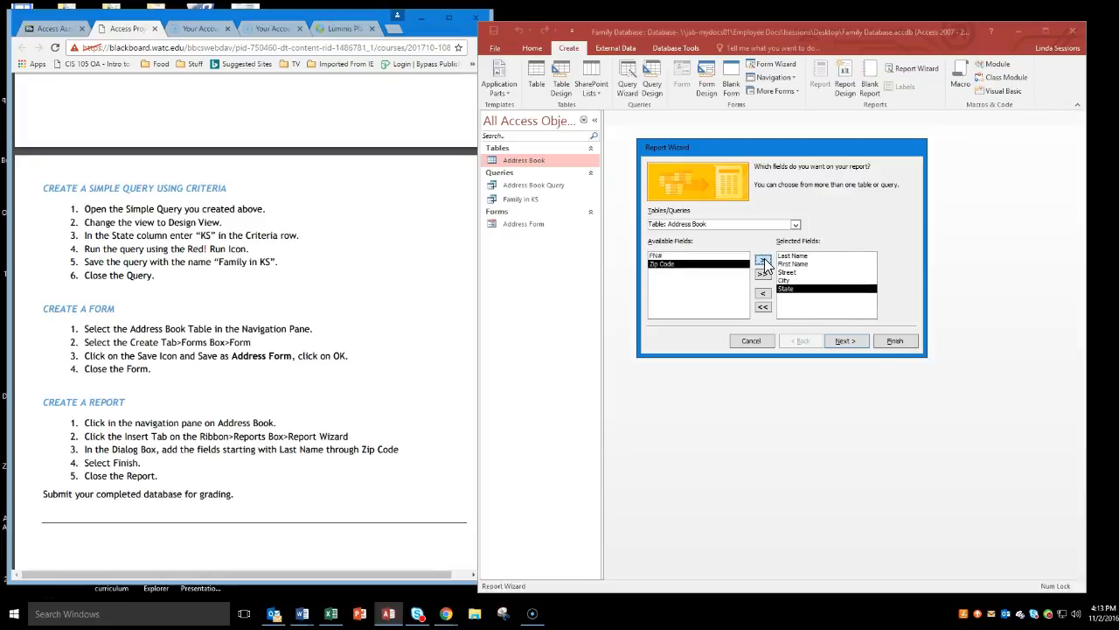
left_click(845, 341)
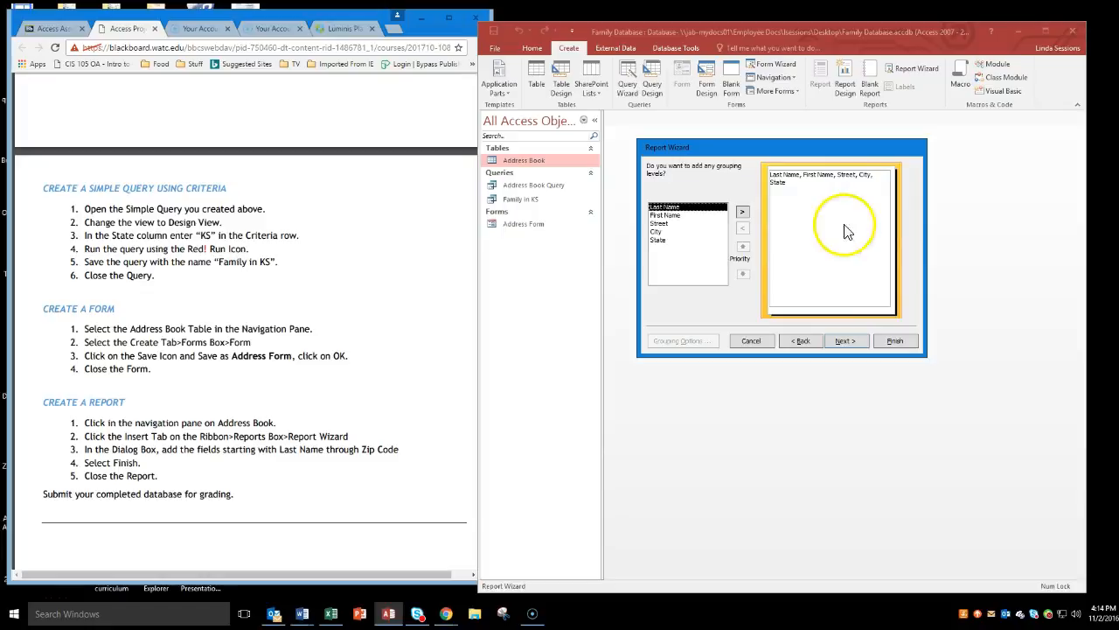
Finish the report without grouping or sorting, keeping the Tabular layout, Portrait orientation, the title Address Book and the preview option.
left_click(846, 341)
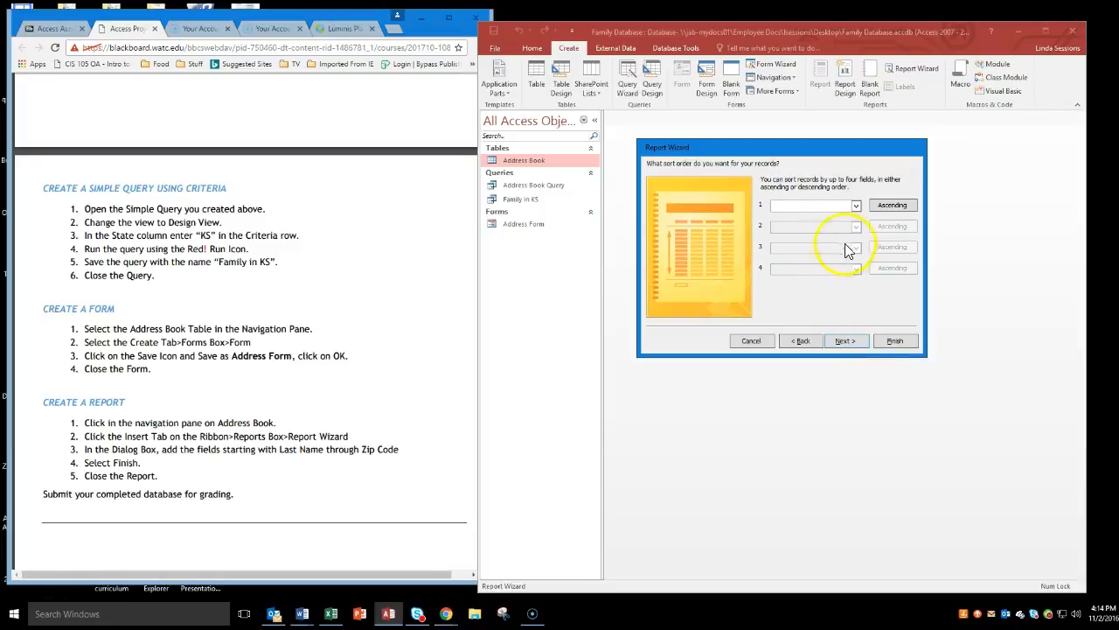
left_click(856, 206)
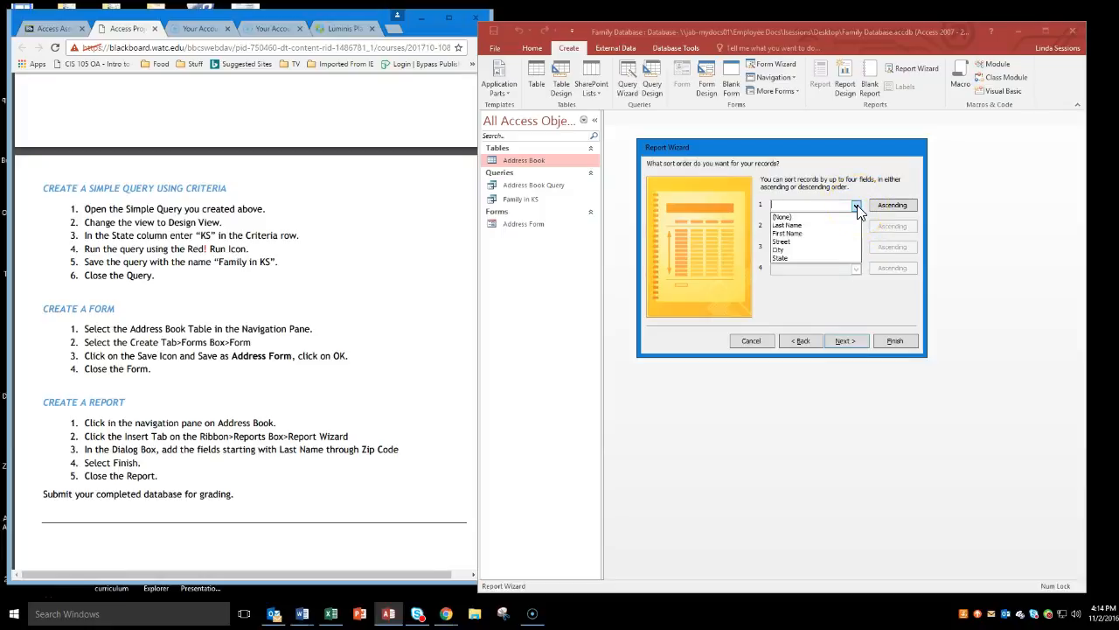
left_click(856, 208)
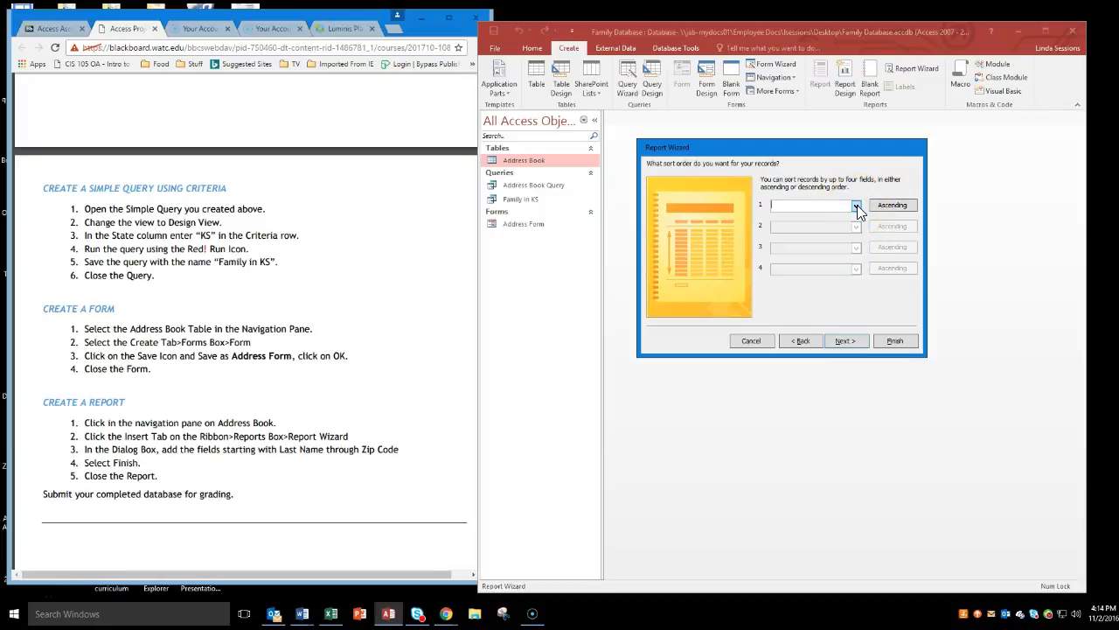
left_click(844, 341)
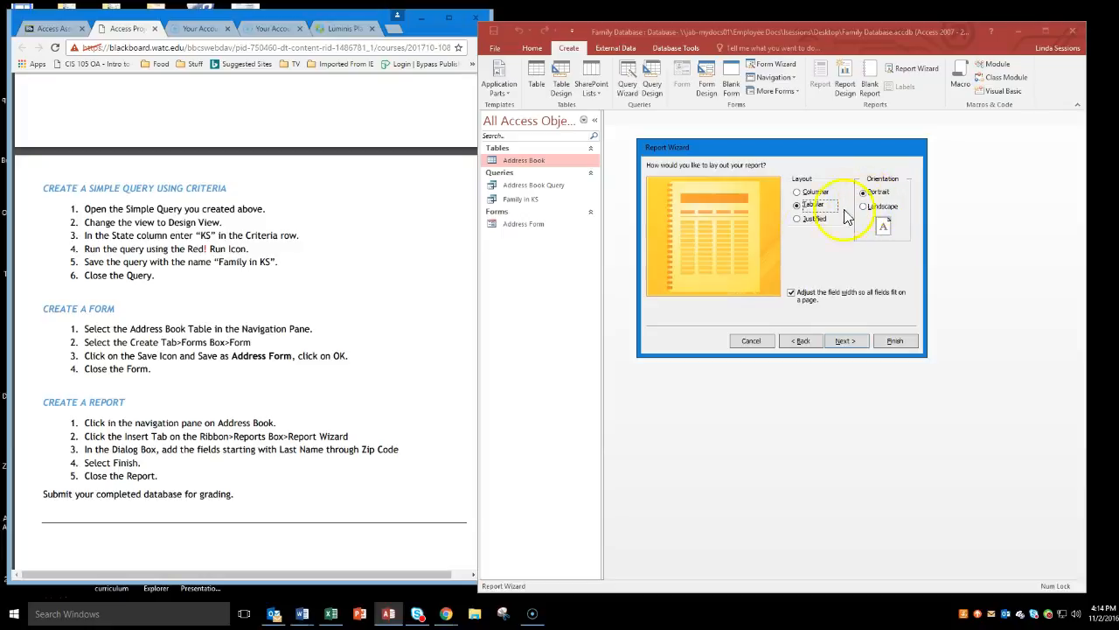
left_click(842, 342)
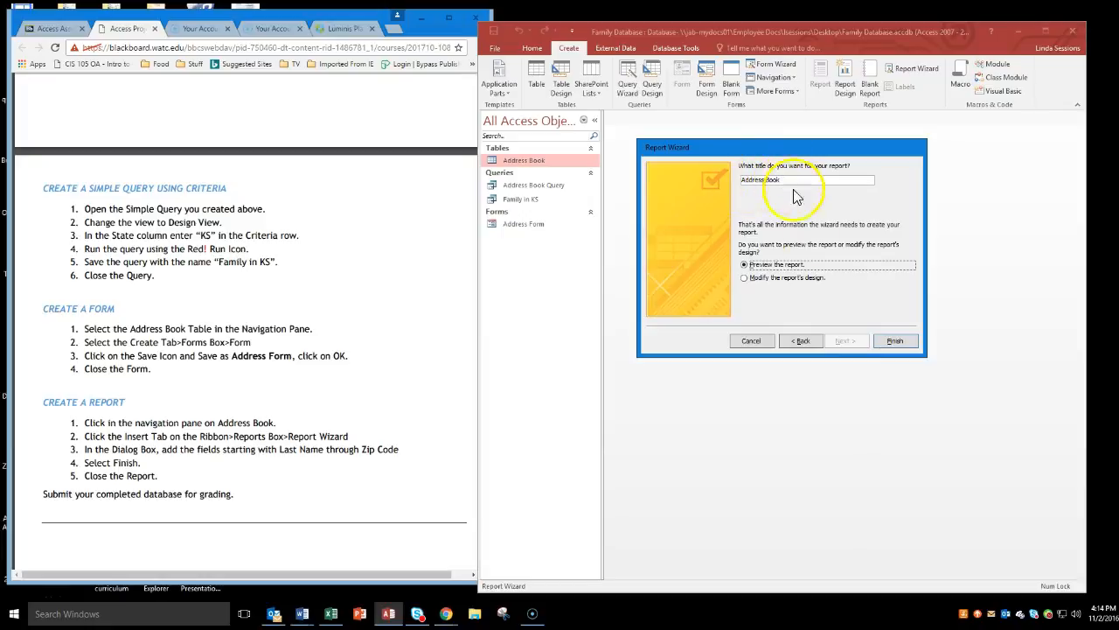
left_click(896, 339)
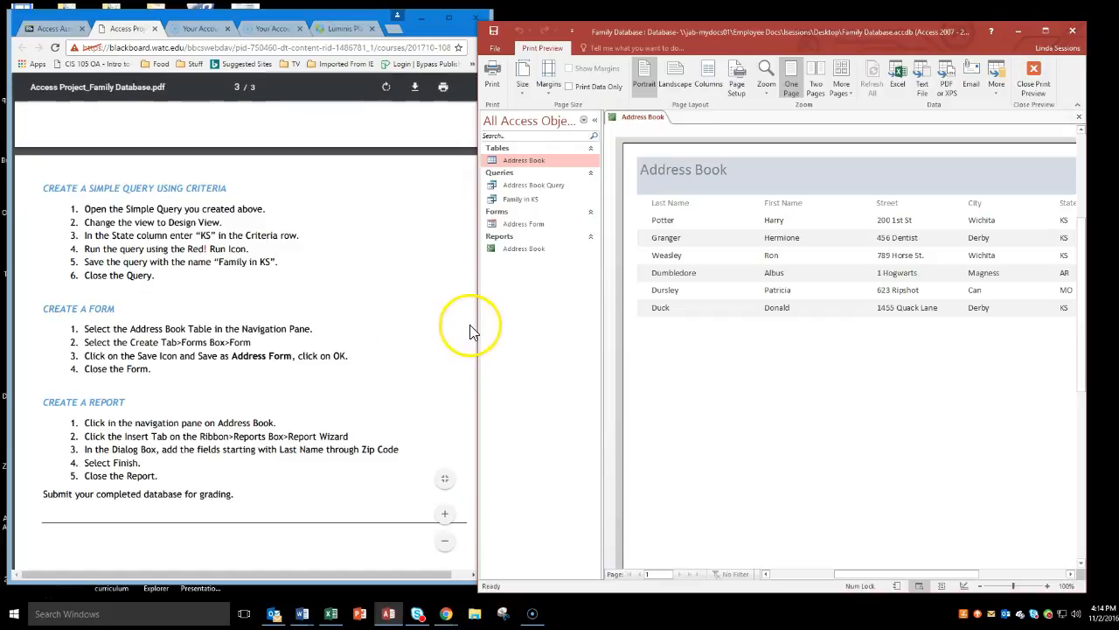
Widen the database window and zoom the Address Book report preview out to 60% to examine the whole page.
left_click_drag(477, 326, 85, 302)
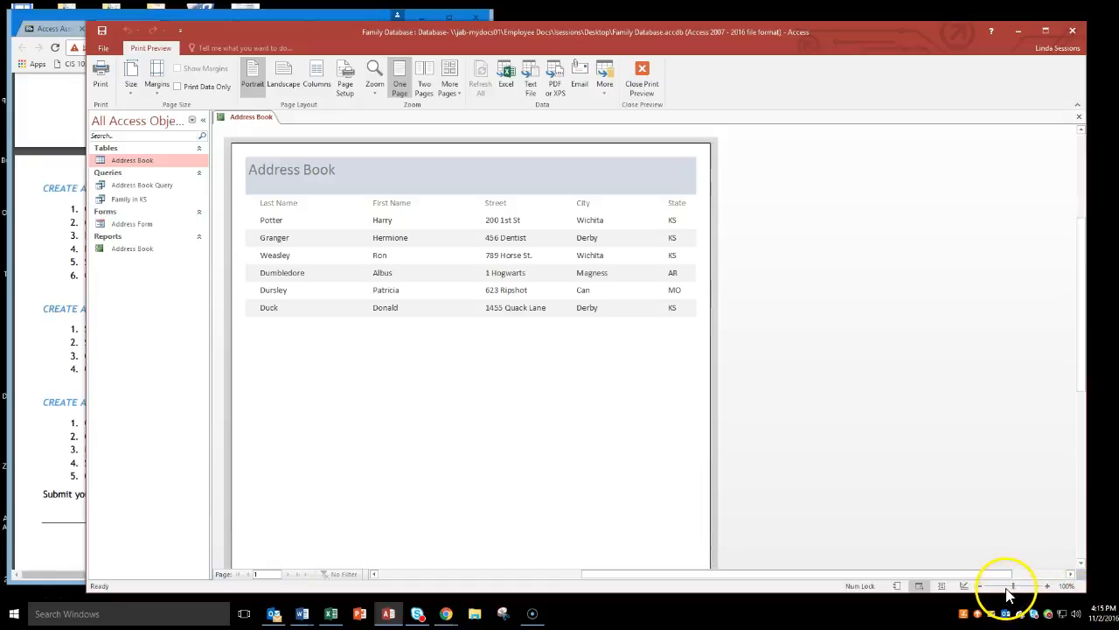
left_click_drag(1006, 589, 999, 587)
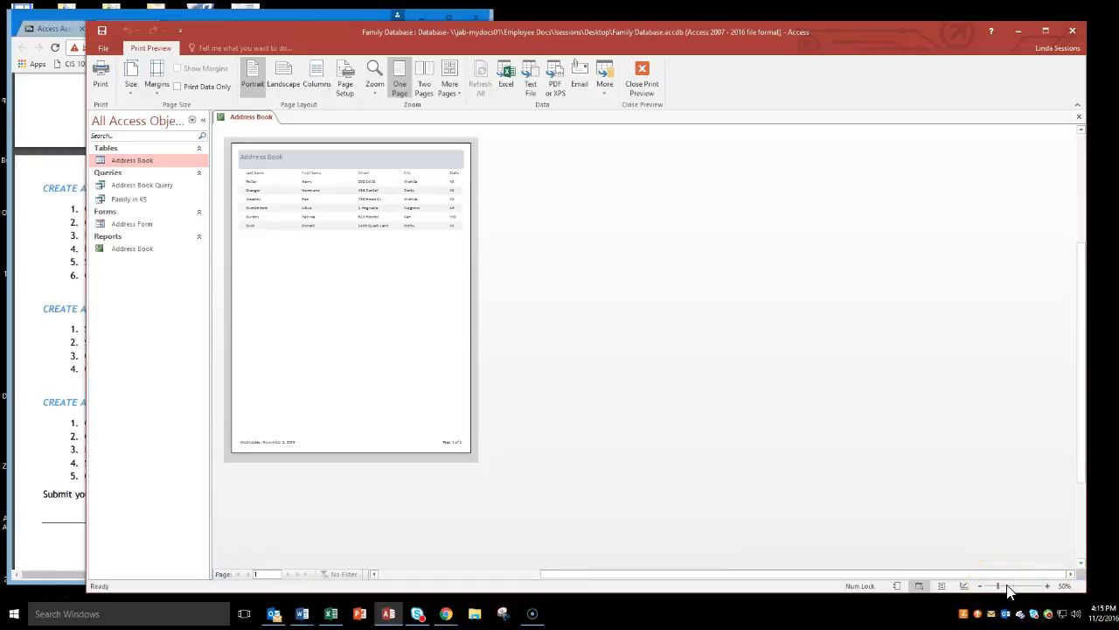
left_click(1009, 589)
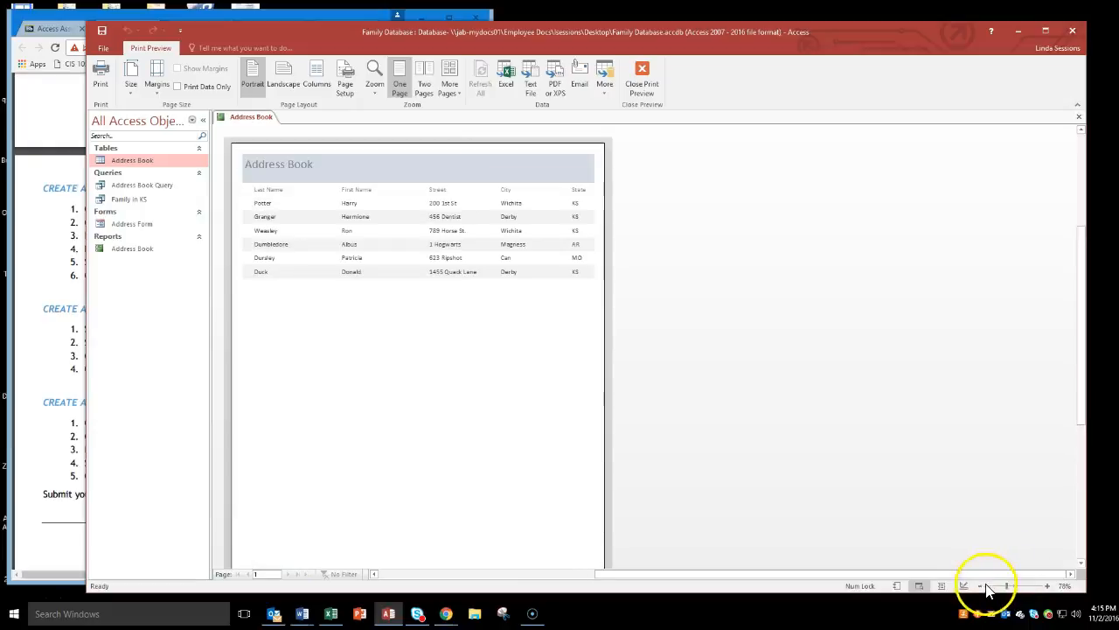
left_click(980, 587)
left_click(980, 587)
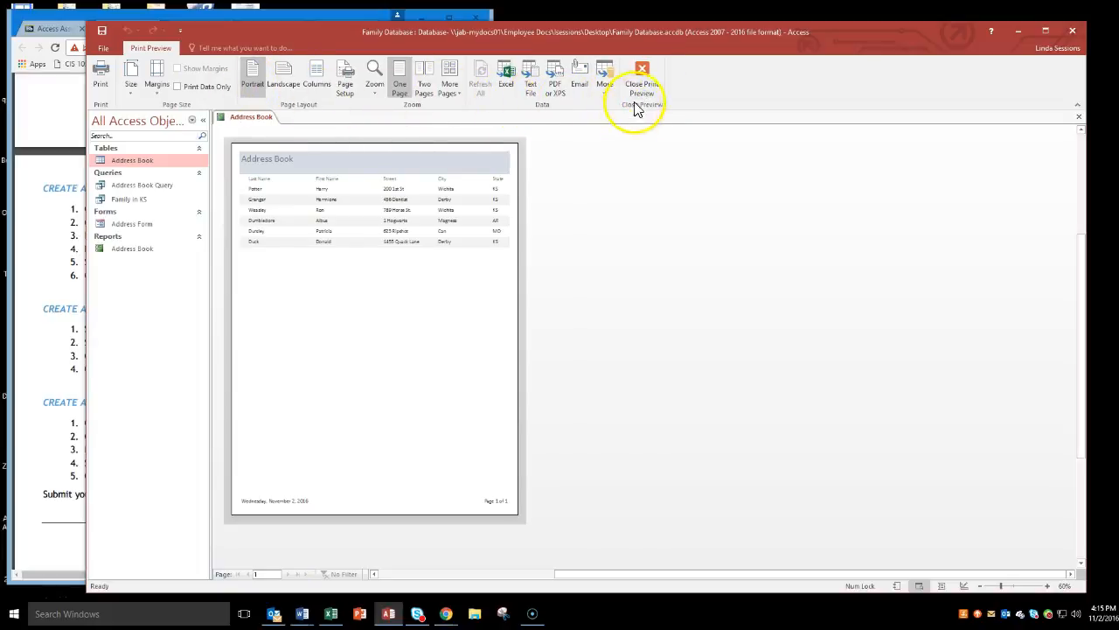
Close the print preview and the Address Book report, and exit the Family Database.
left_click(642, 77)
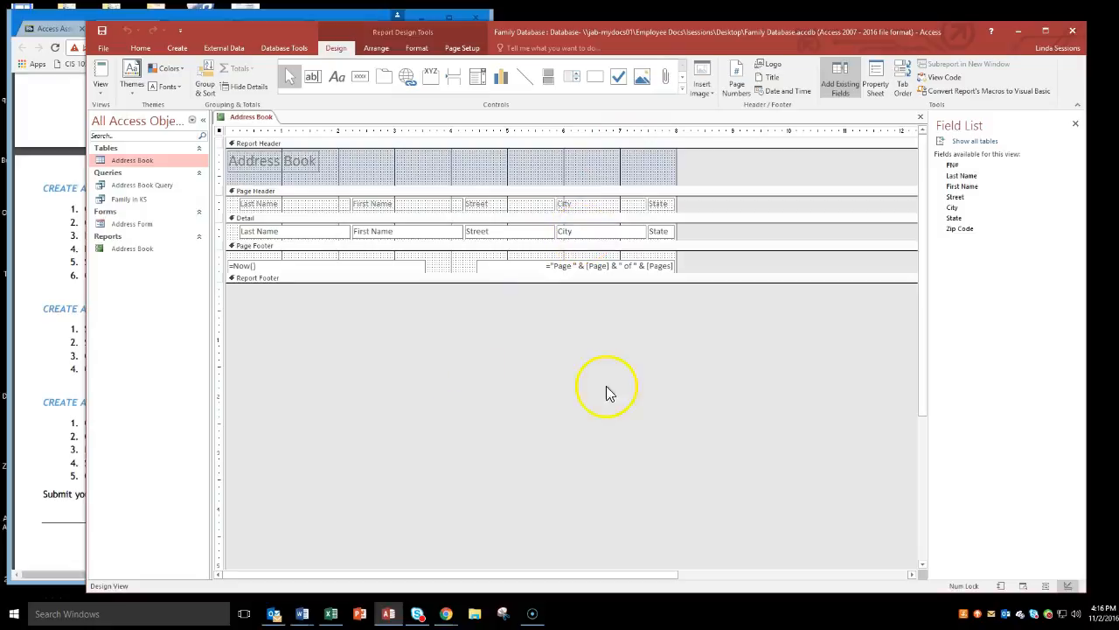
left_click(920, 116)
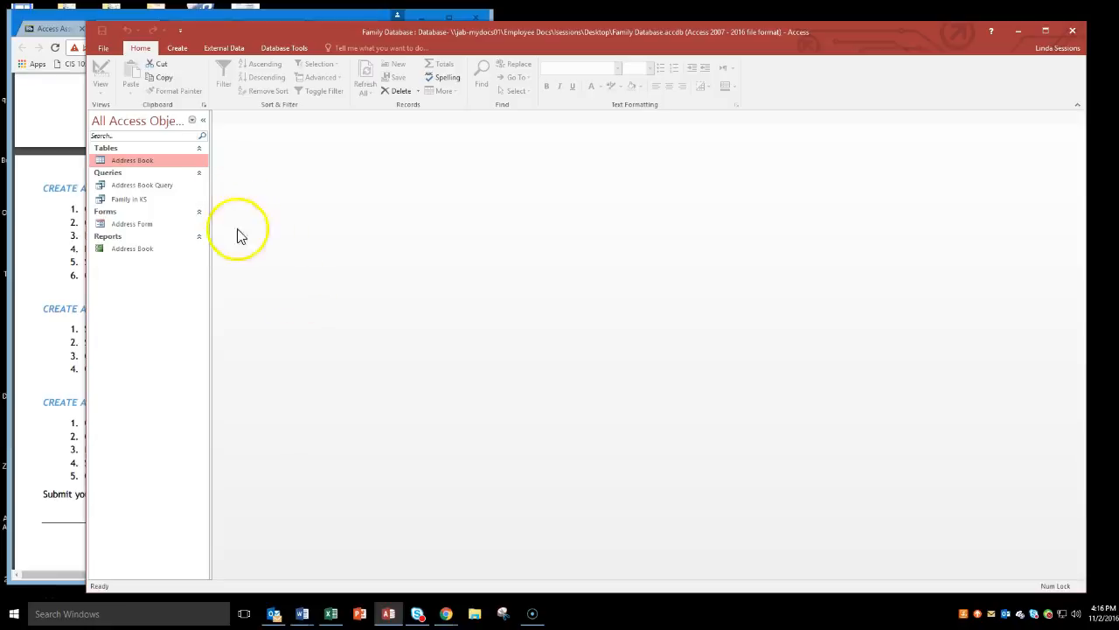
left_click(1073, 31)
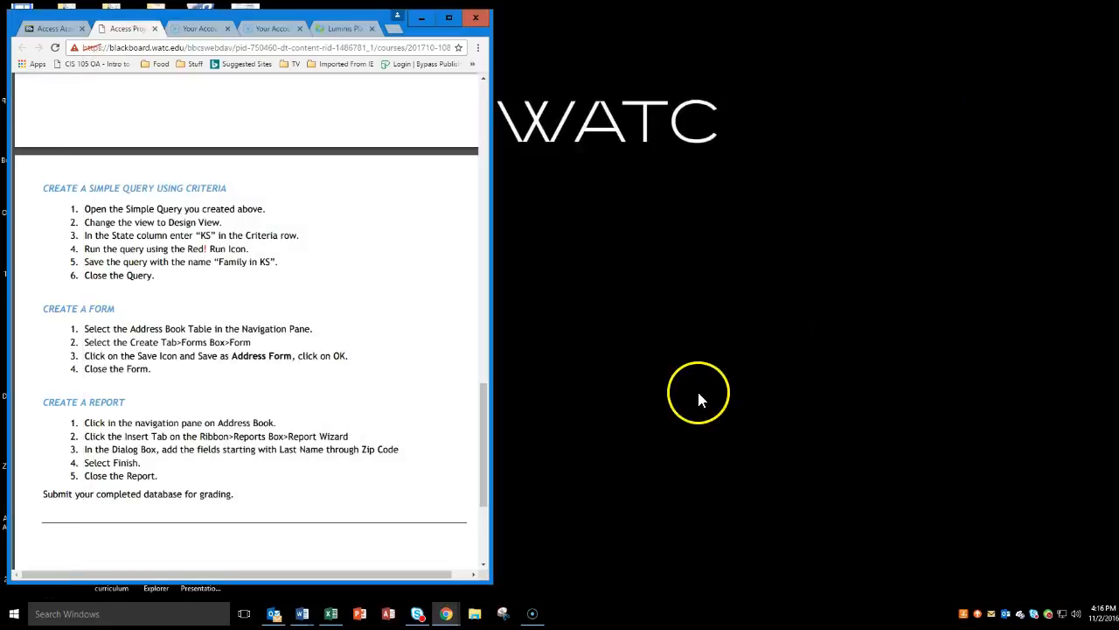